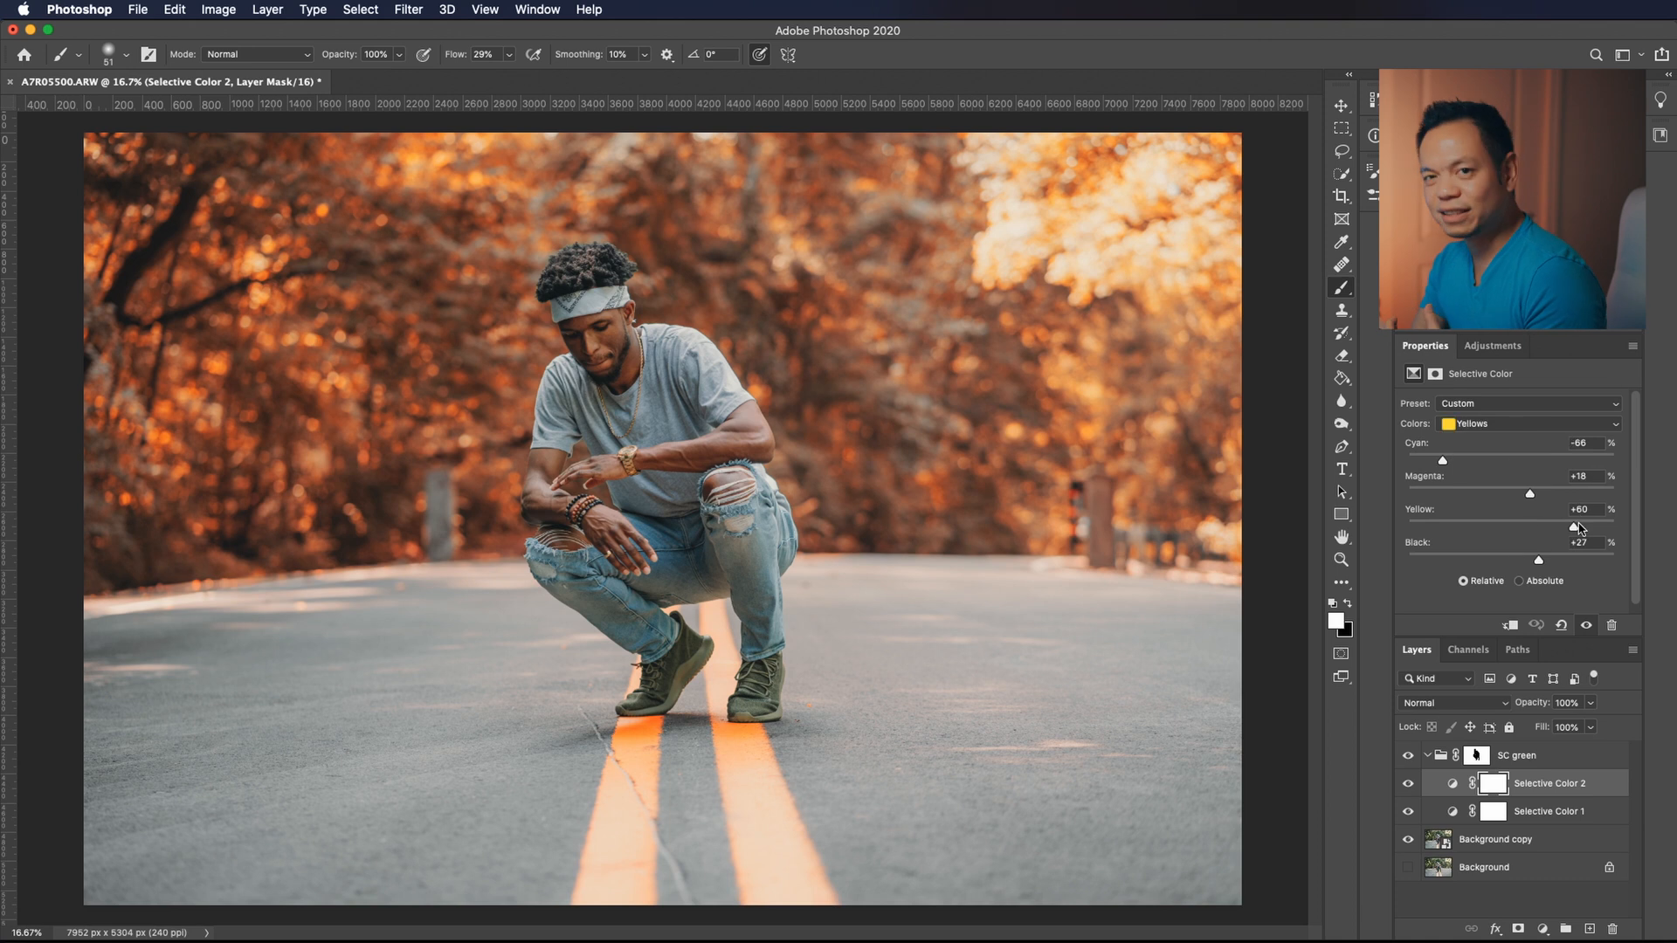
Lower the color amounts in the Cyans range of the Selective Color 2 adjustment.
left_click(1472, 425)
left_click(1476, 455)
left_click_drag(1512, 460, 1485, 460)
left_click_drag(1512, 493, 1408, 527)
Add another Selective Color adjustment layer and place it above the SC green group.
left_click(1542, 929)
left_click(1576, 913)
left_click_drag(1545, 783, 1524, 744)
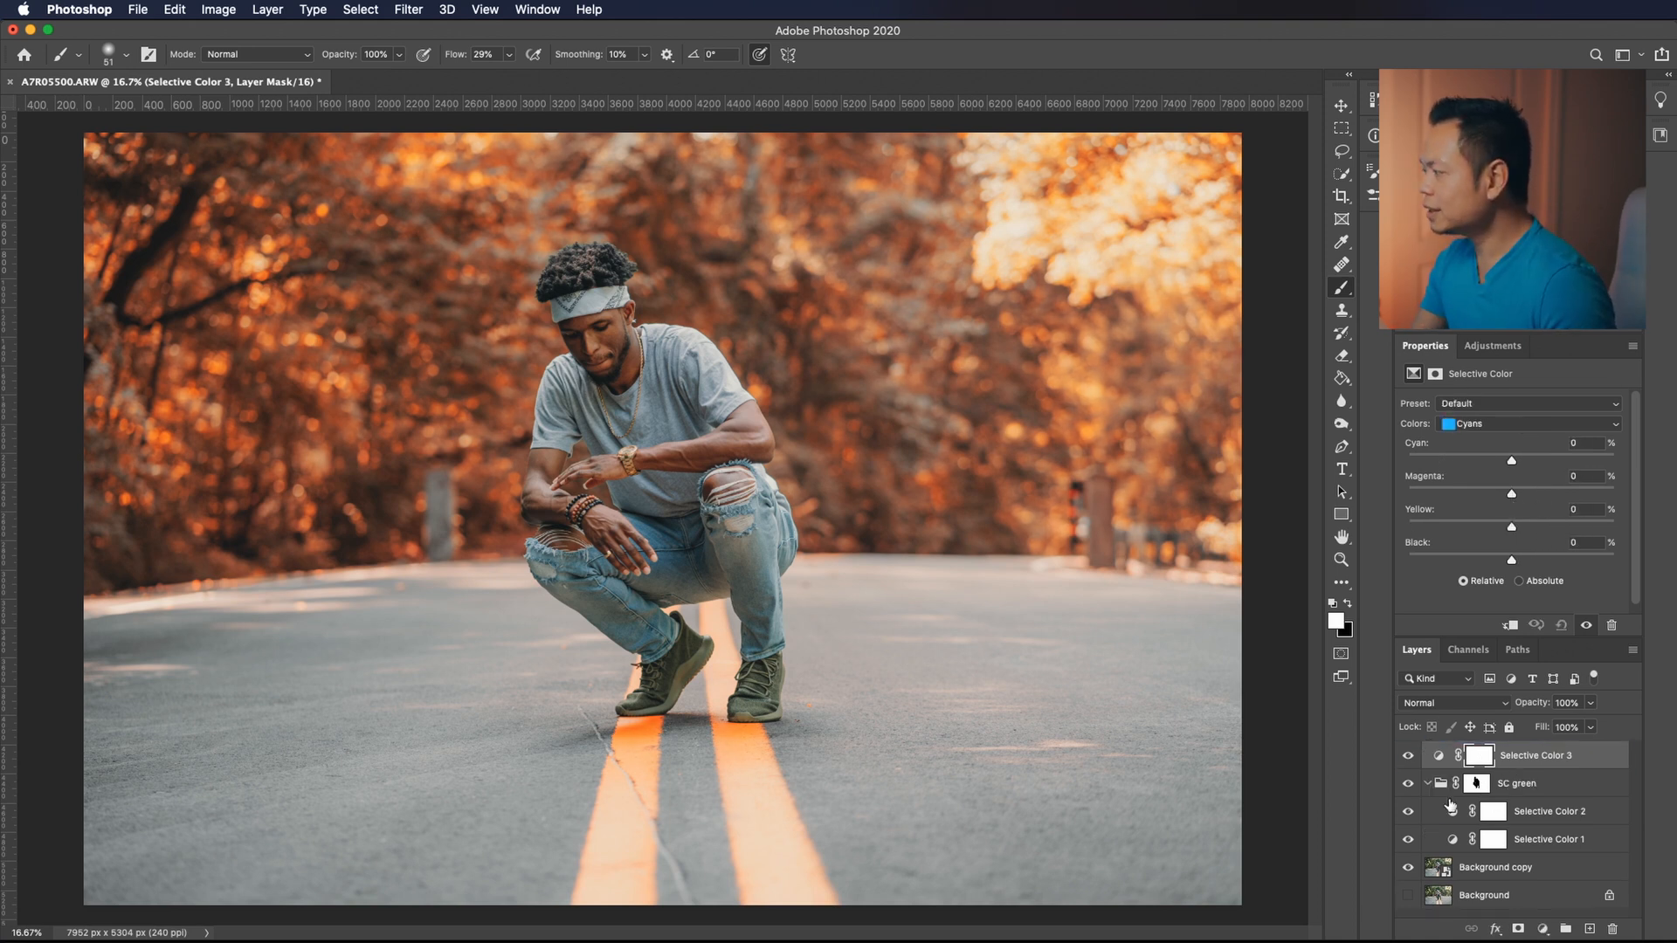
Create a new layer group above Selective Color 3 and name it SC pants.
left_click(1565, 929)
double_click(1471, 752)
type("SC")
key("Return")
Load the SC green group's layer mask as a selection.
left_click(1490, 805)
mouse_move(1490, 805)
left_mouse_down()
mouse_move(1480, 754)
mouse_move(1476, 804)
left_mouse_up()
right_click(1476, 804)
left_click(1495, 850)
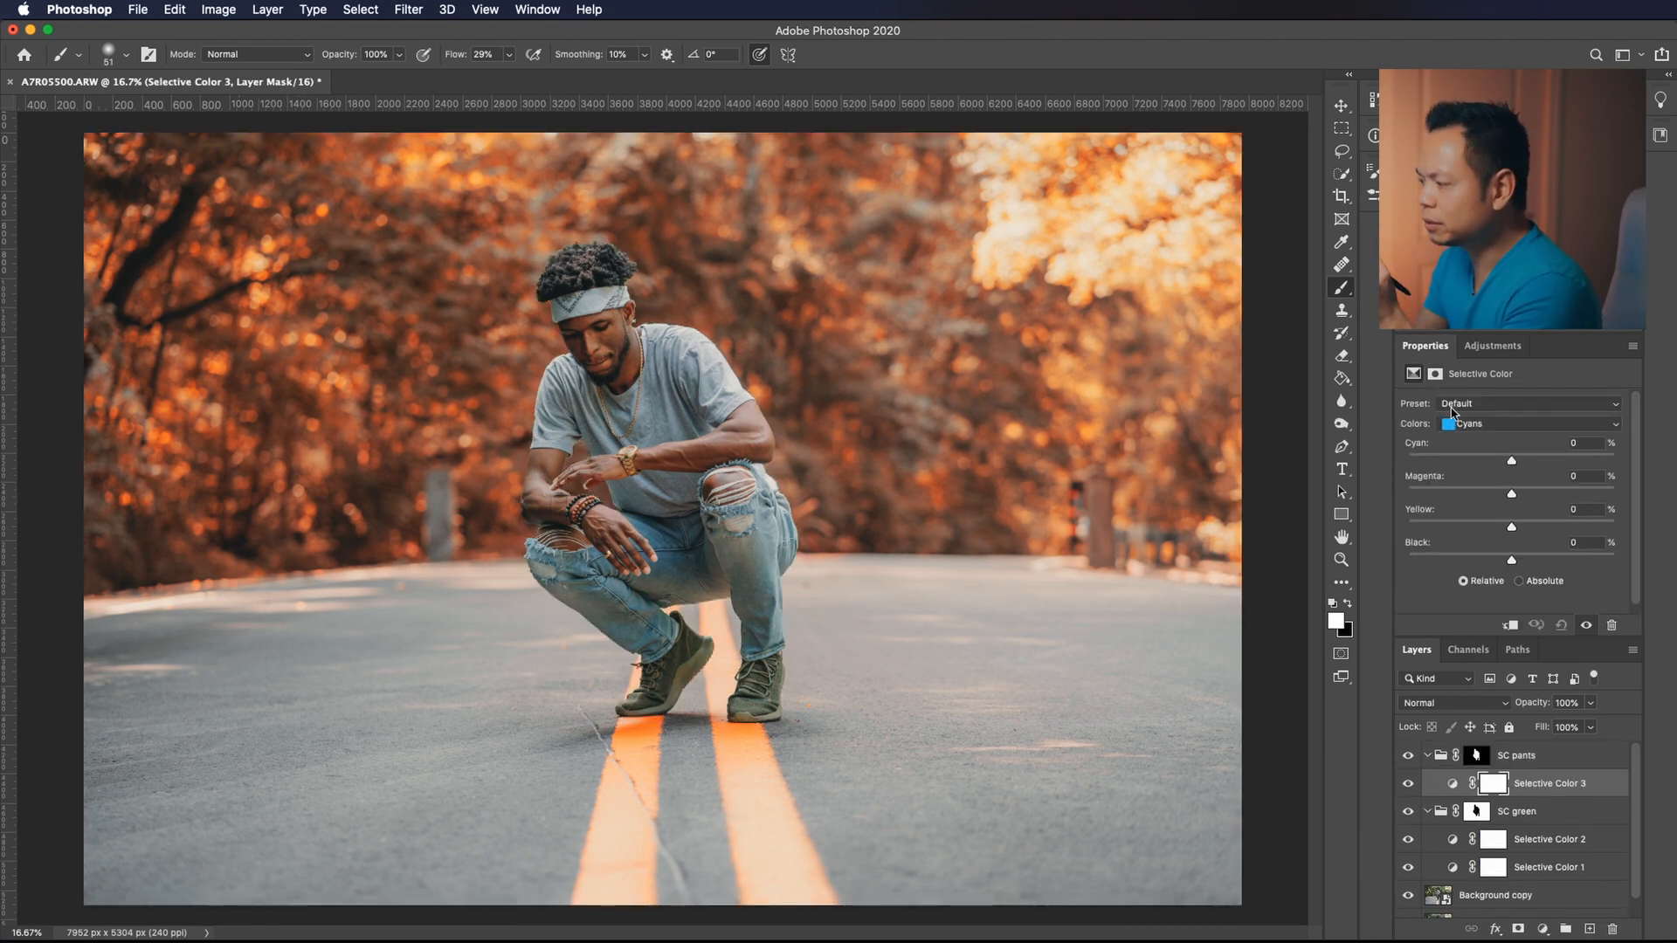
In Selective Color 3, set the Blues range to +100% cyan, magenta and yellow, and raise its black amount.
left_click(1460, 424)
left_click(1467, 437)
left_click_drag(1511, 560, 1559, 560)
left_click_drag(1511, 526, 1616, 527)
left_click_drag(1512, 494, 1615, 494)
left_click_drag(1512, 461, 1616, 461)
Set cyan to +100% in the Cyans range of Selective Color 3, reduce its yellow, and compare the layer on and off.
left_click(1469, 421)
left_click(1468, 407)
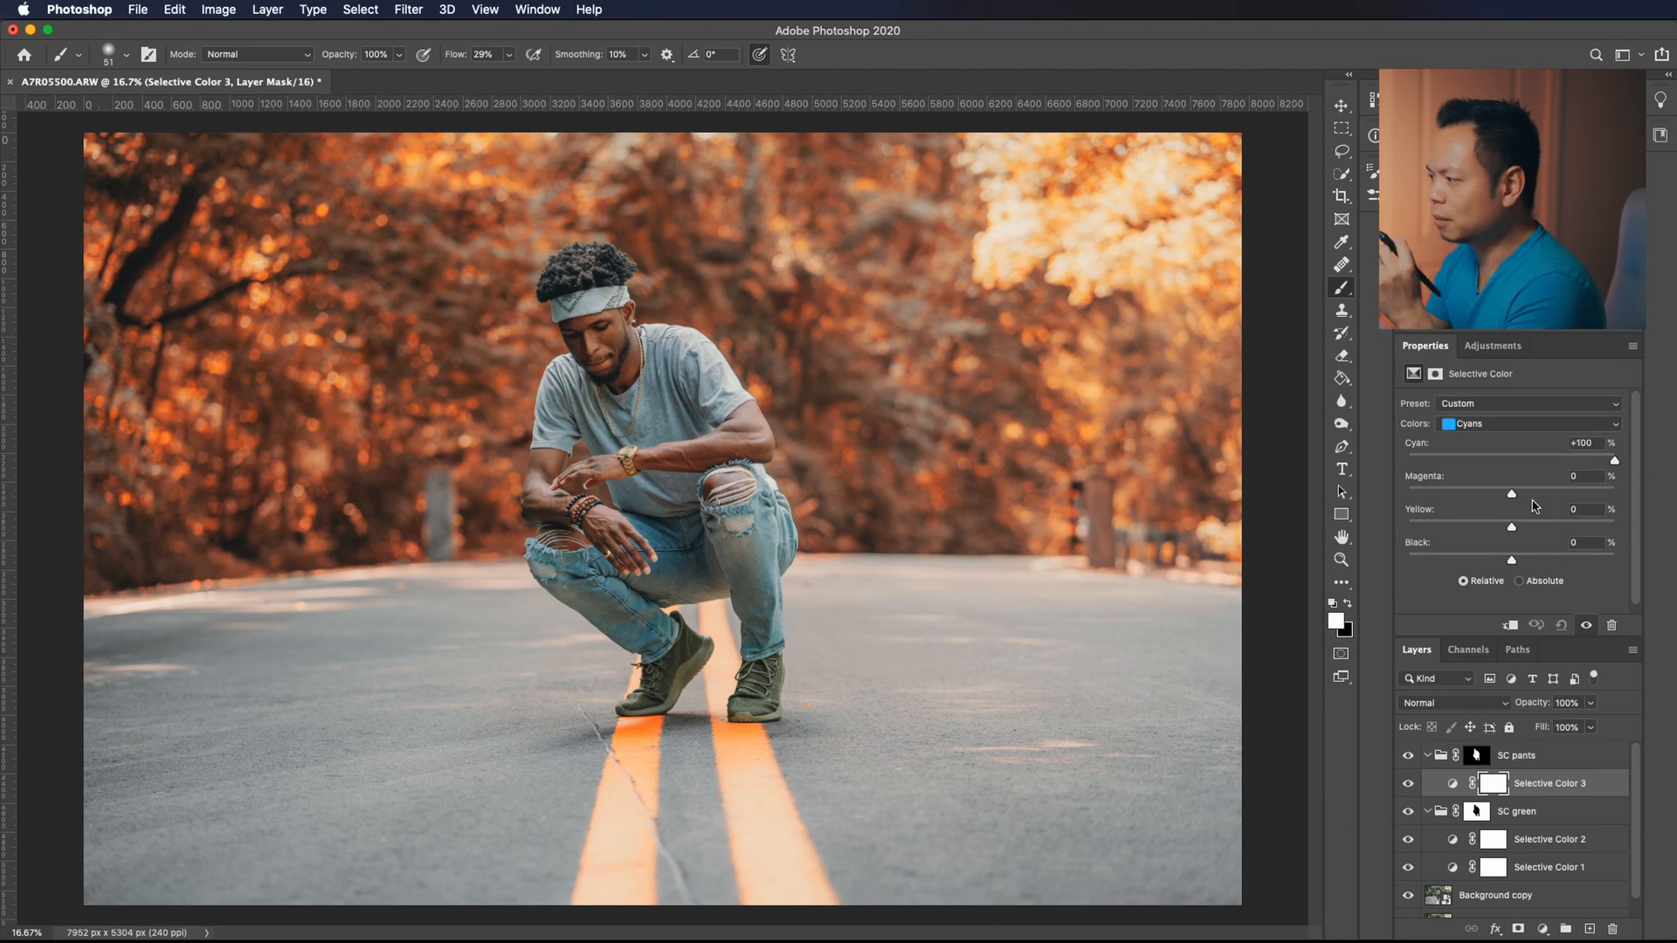
left_click(1407, 784)
left_click(1407, 784)
left_click(1407, 784)
left_click(1406, 785)
left_click(1469, 425)
left_click(1469, 425)
left_click_drag(1511, 559, 1409, 527)
In the Blues range of Selective Color 3, set yellow to -70% and black to +10%.
left_click(1469, 425)
left_click(1469, 438)
left_click_drag(1613, 527, 1438, 528)
left_click_drag(1558, 560, 1521, 563)
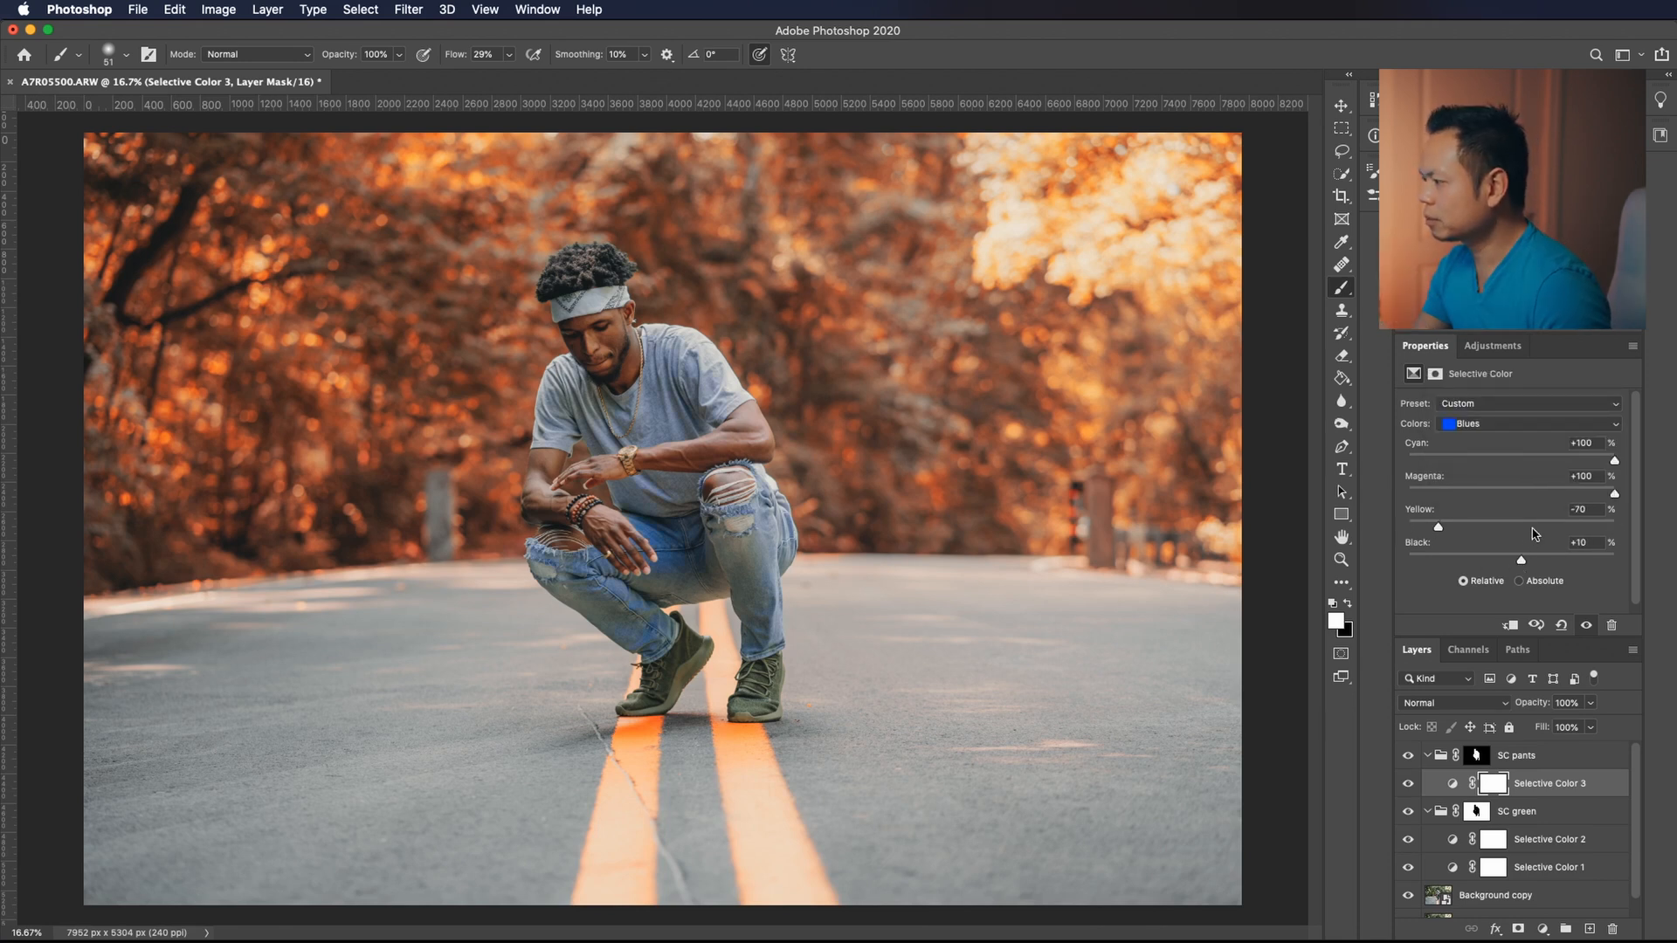
Set magenta to +21% in the Yellows range of Selective Color 3.
left_click(1468, 425)
left_click(1468, 386)
mouse_move(1512, 494)
left_mouse_down()
mouse_move(1560, 505)
mouse_move(1535, 506)
left_mouse_up()
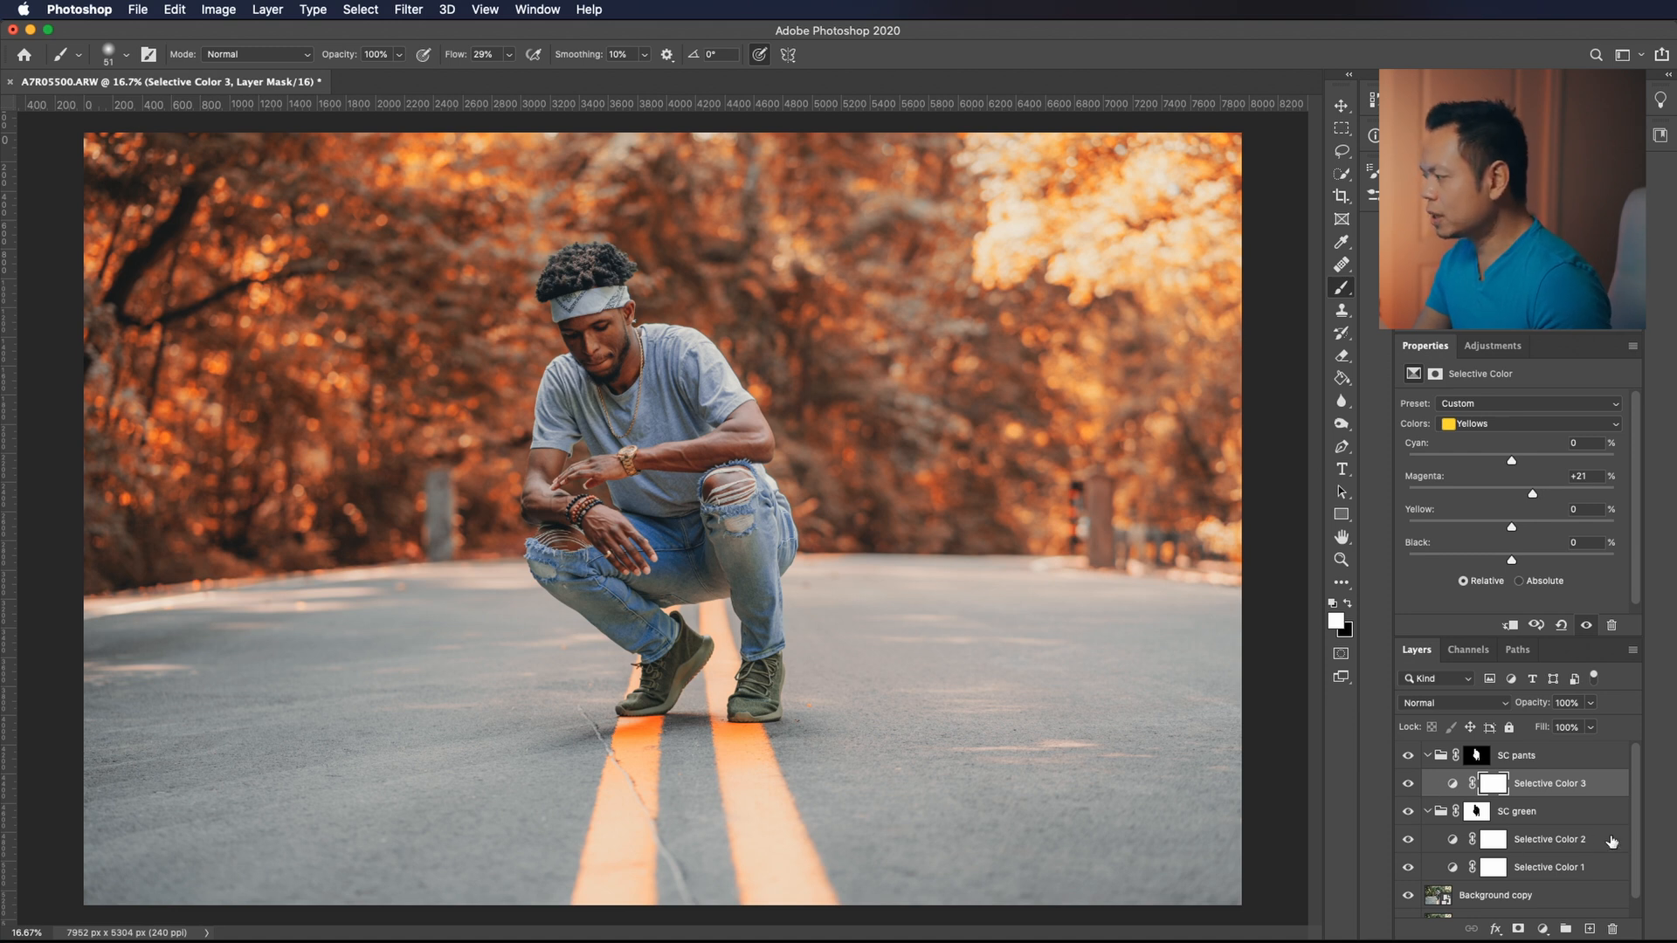
Compare the color-graded photo with the original by repeatedly isolating the Background copy layer.
scroll(1490, 811, "down", 1)
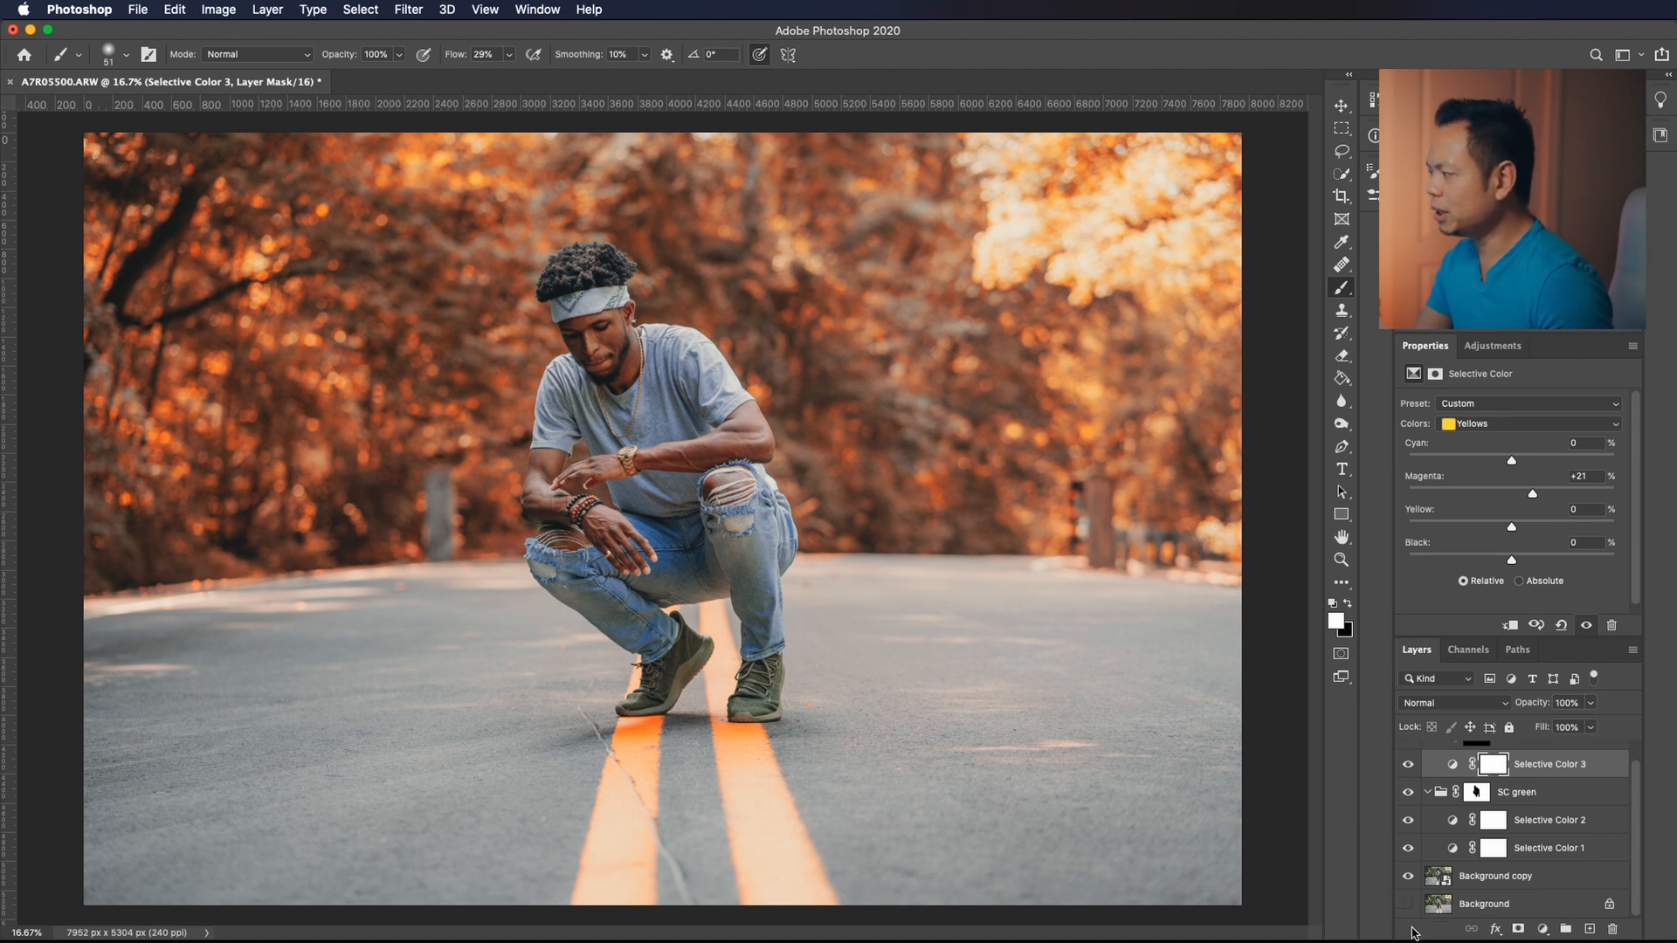
left_click(1406, 880, "alt")
left_click(1407, 880, "alt")
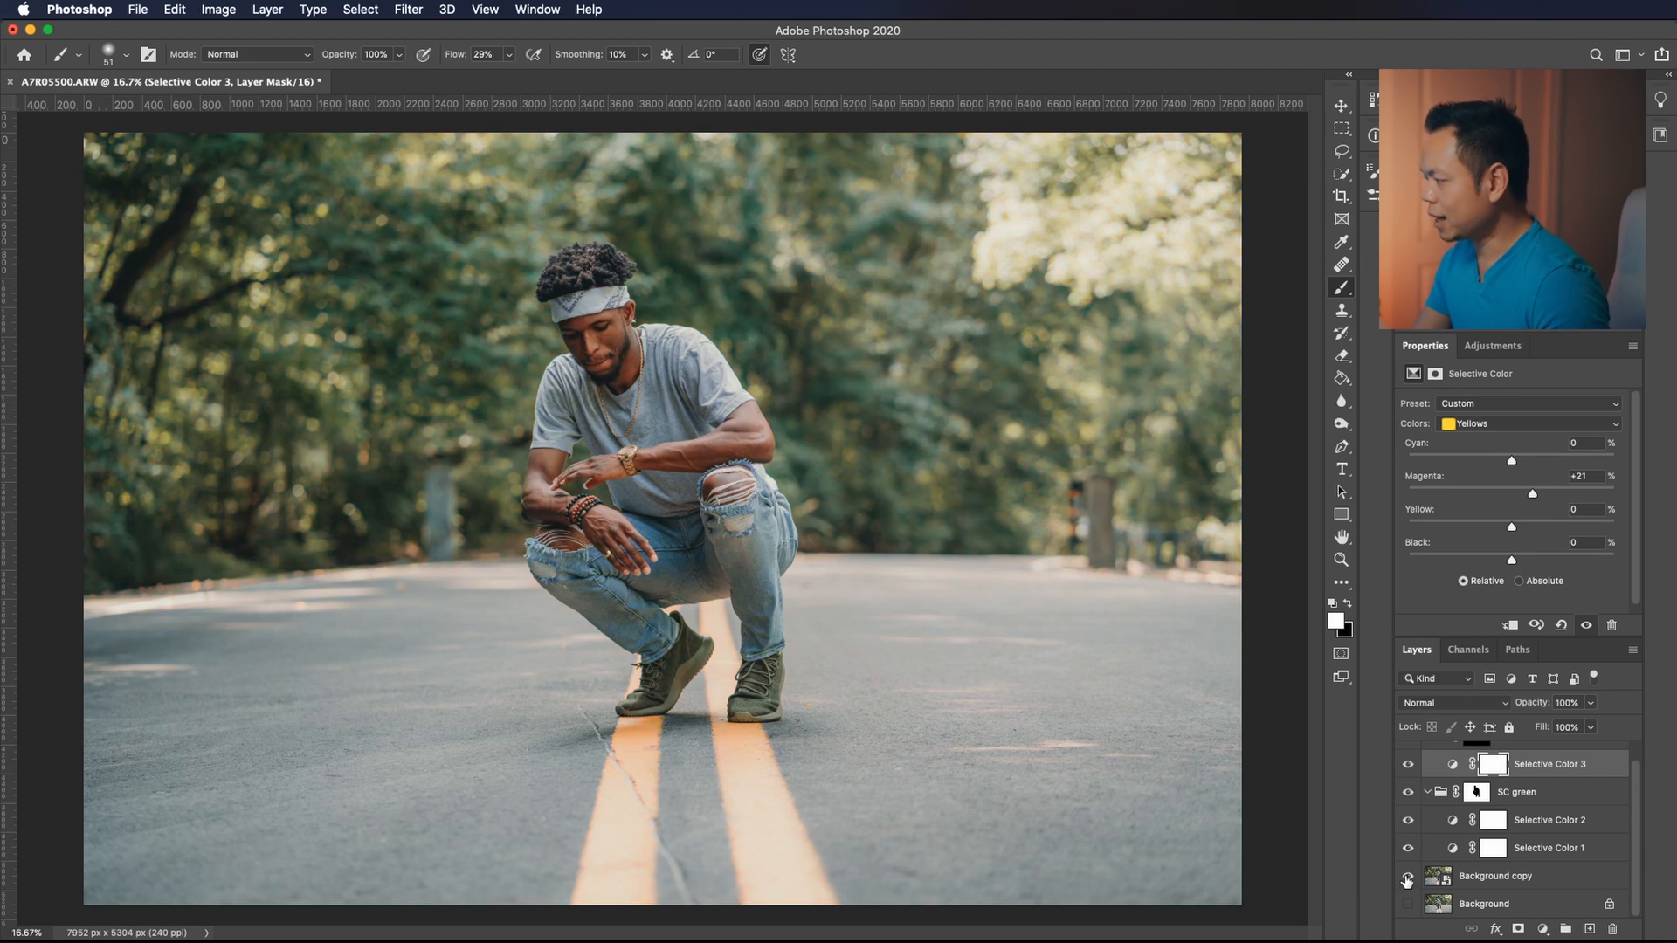
left_click(1407, 880, "alt")
left_click(1406, 880, "alt")
left_click(1405, 880, "alt")
left_click(1406, 880, "alt")
left_click(1406, 880, "alt")
left_click(1406, 881, "alt")
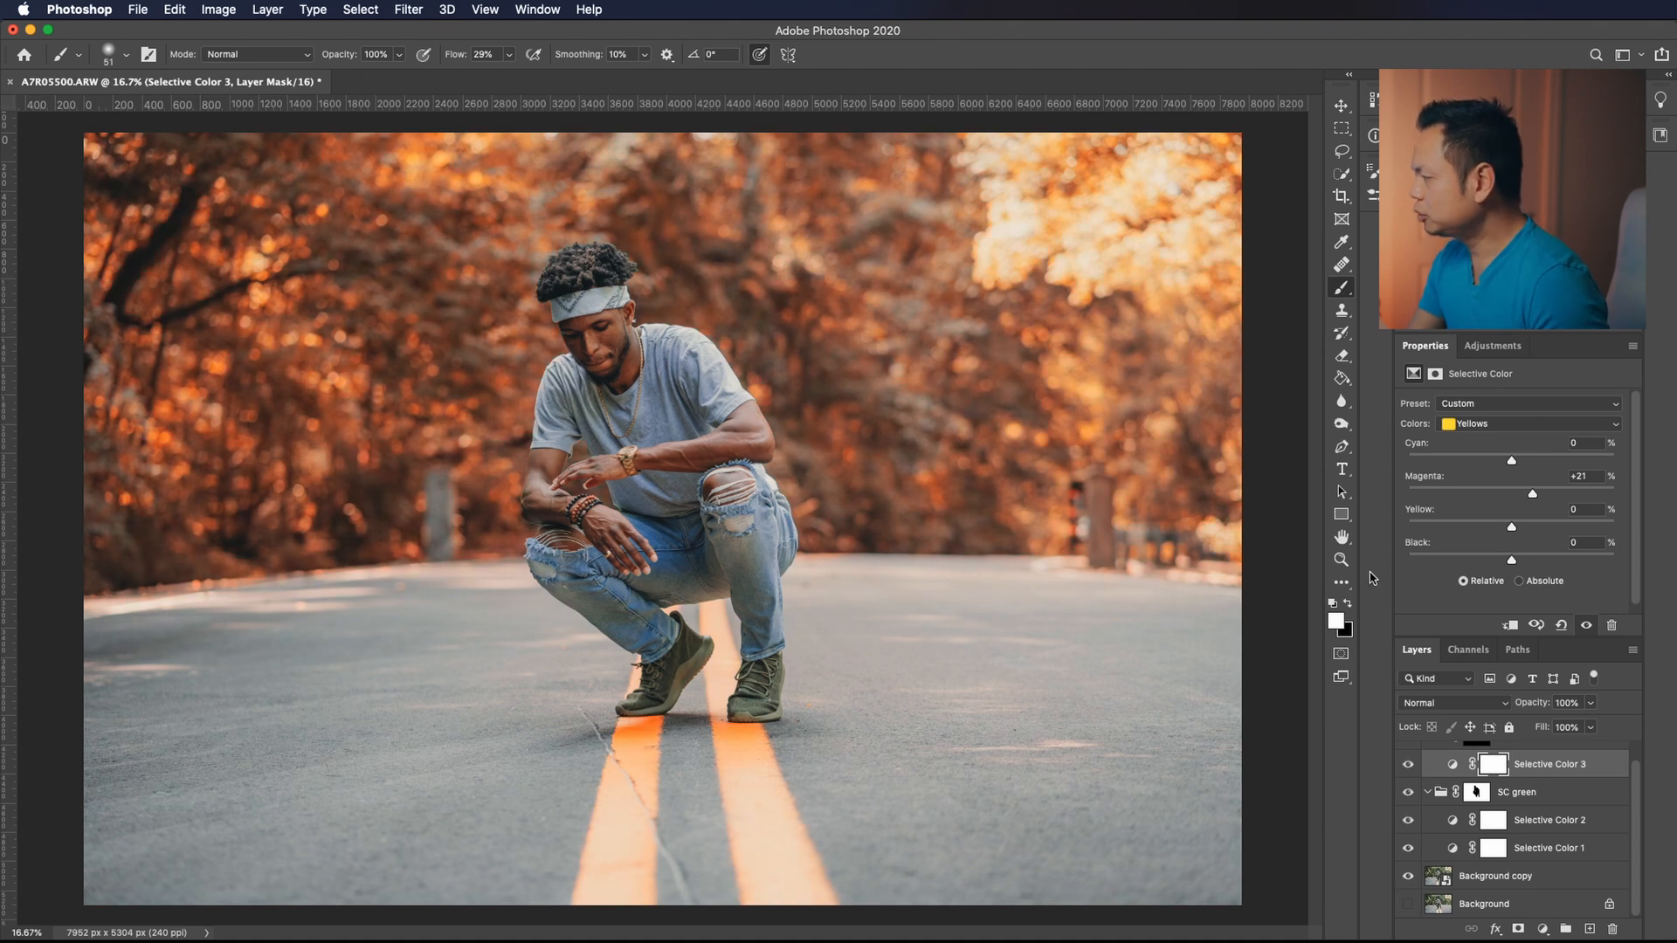
Add a Vibrance adjustment in the SC pants group with vibrance +50 and saturation -5, and compare it on and off.
left_click(1492, 345)
left_click(1527, 386)
left_click_drag(1512, 420, 1563, 422)
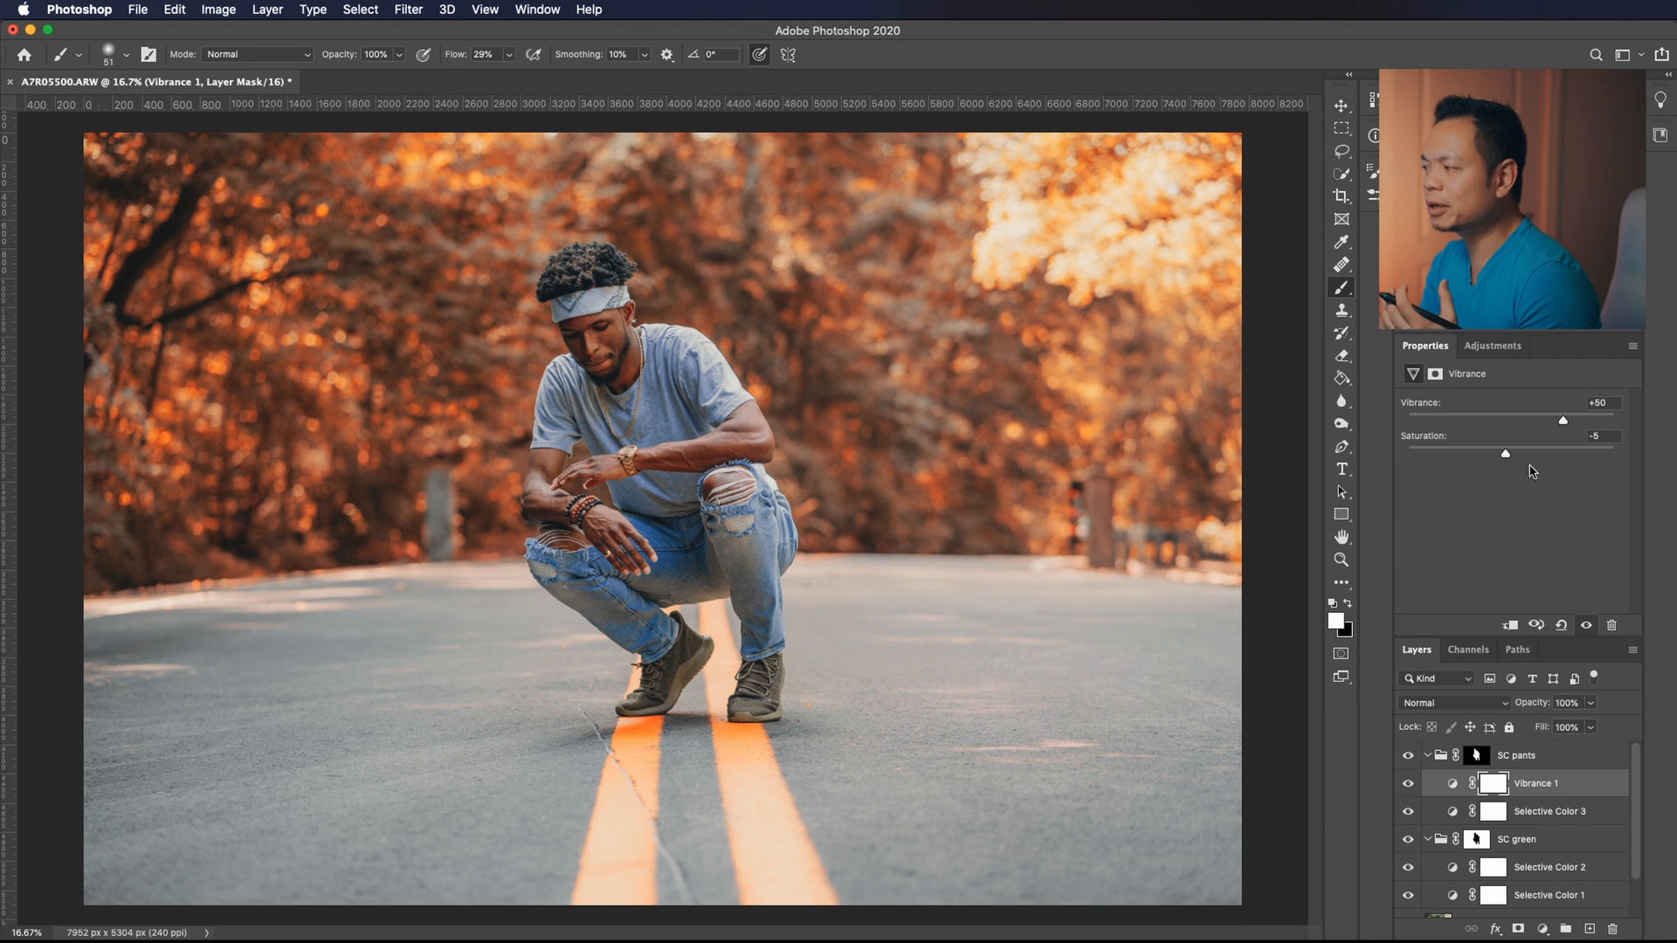
left_click(1408, 784)
left_click(1408, 784)
left_click(1408, 784)
left_click(1408, 785)
left_click(1408, 785)
left_click(1407, 784)
Add a Channel Mixer adjustment above Vibrance 1 and switch its output channel to Blue.
left_click(1492, 346)
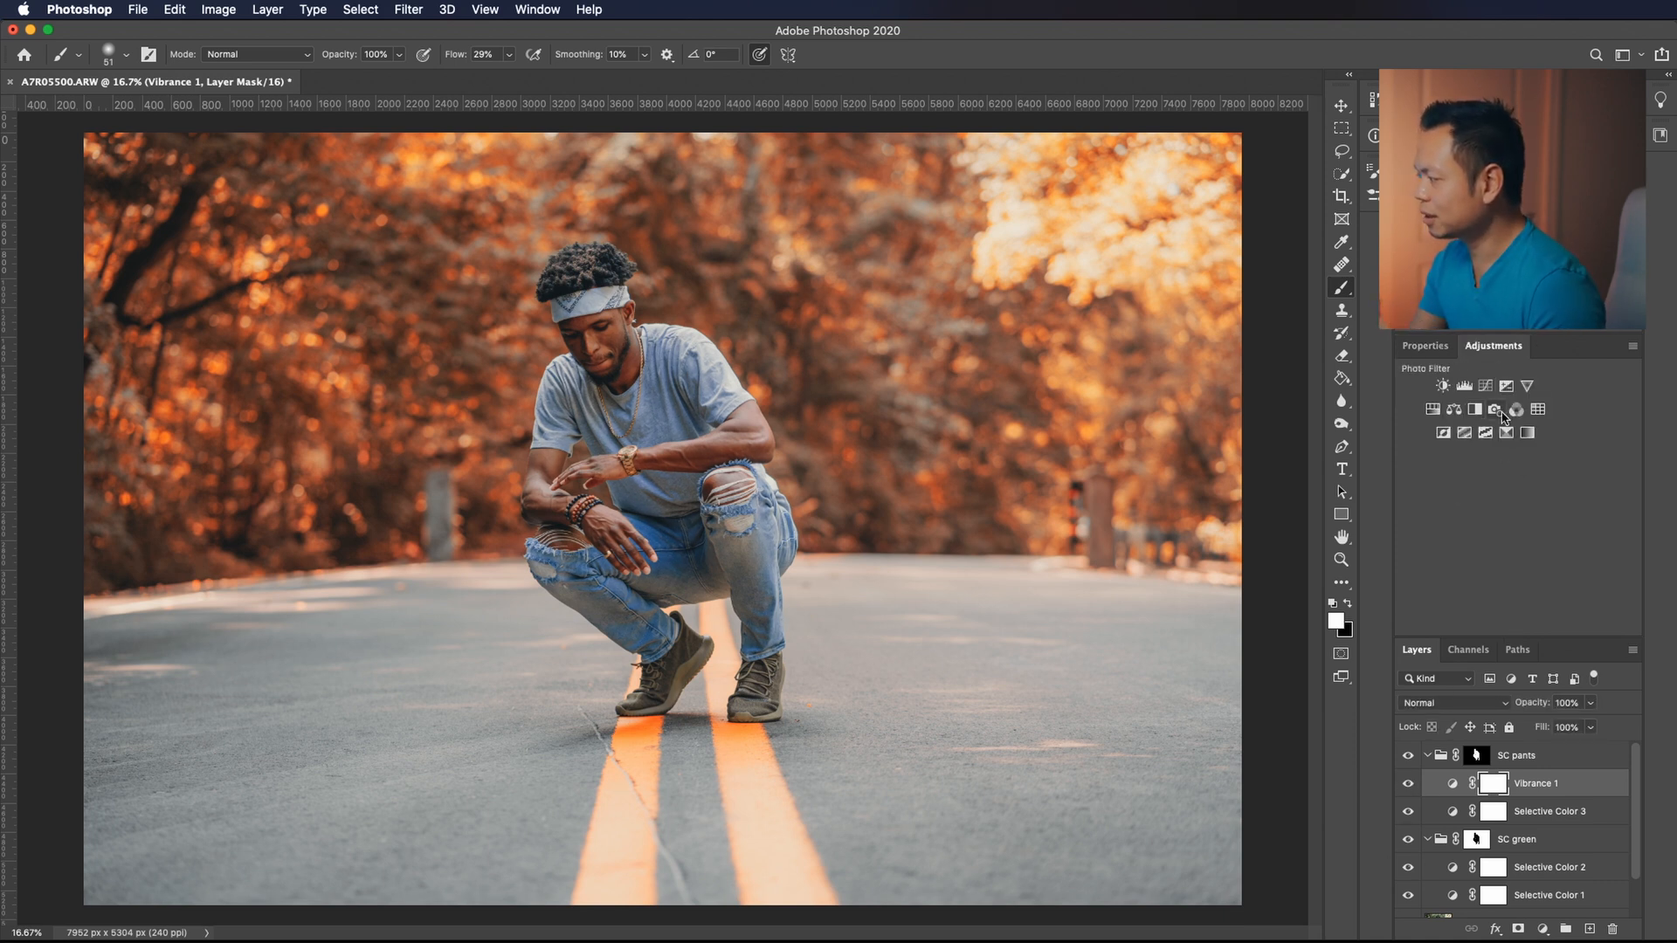
left_click(1516, 411)
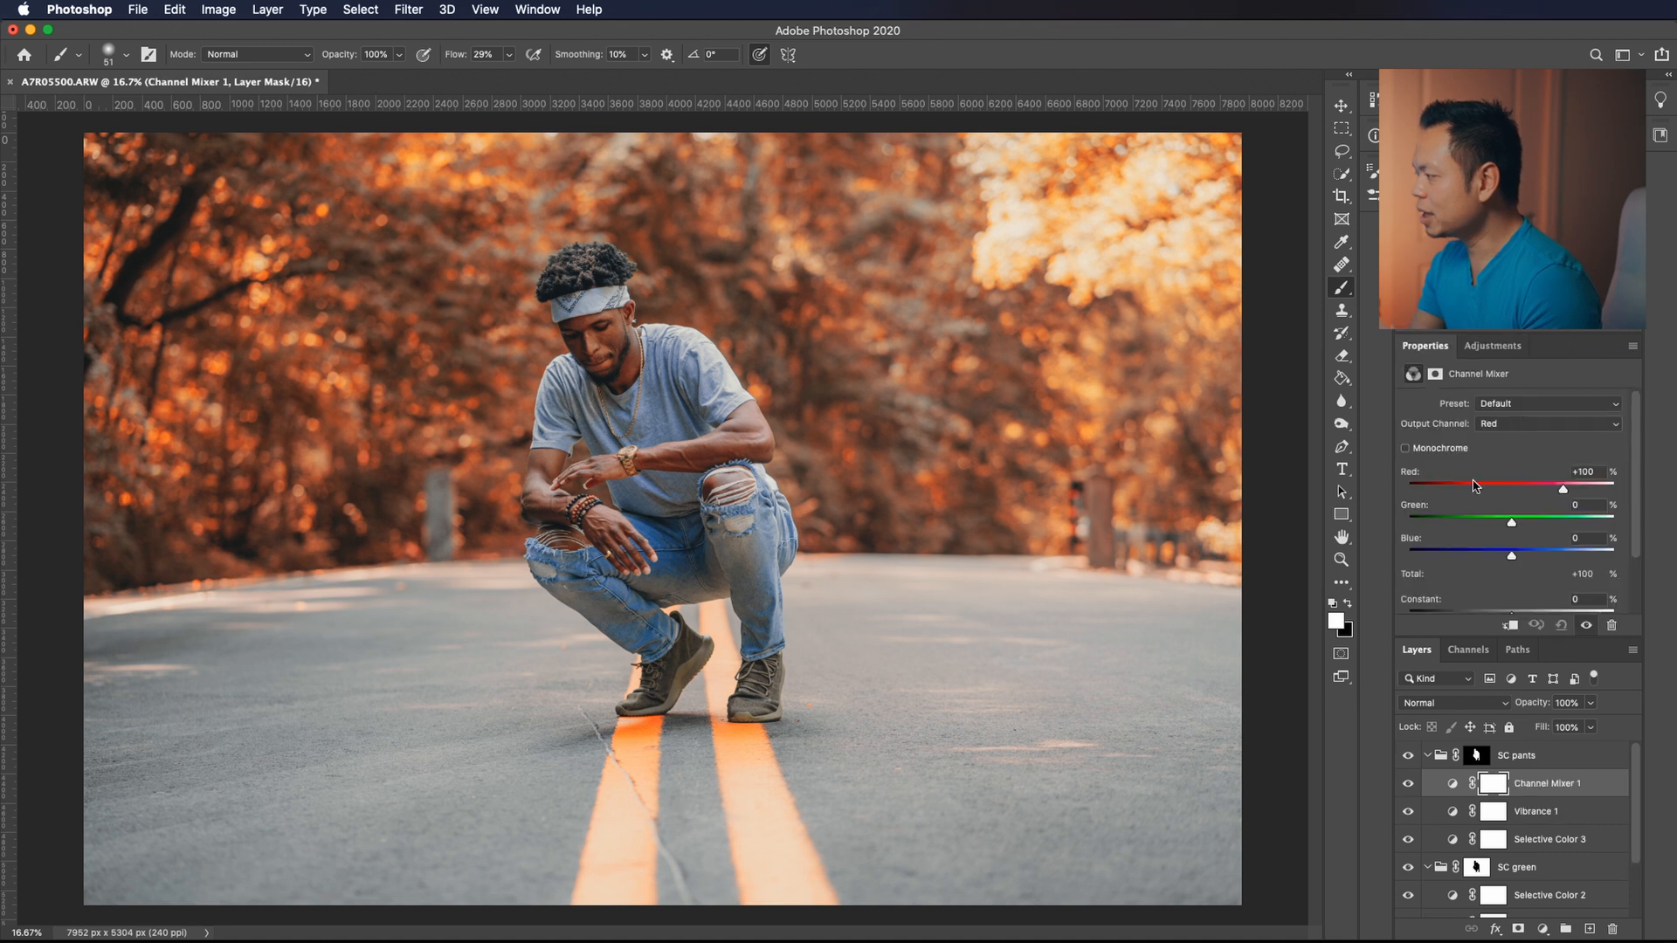
left_click(1502, 425)
left_click(1500, 454)
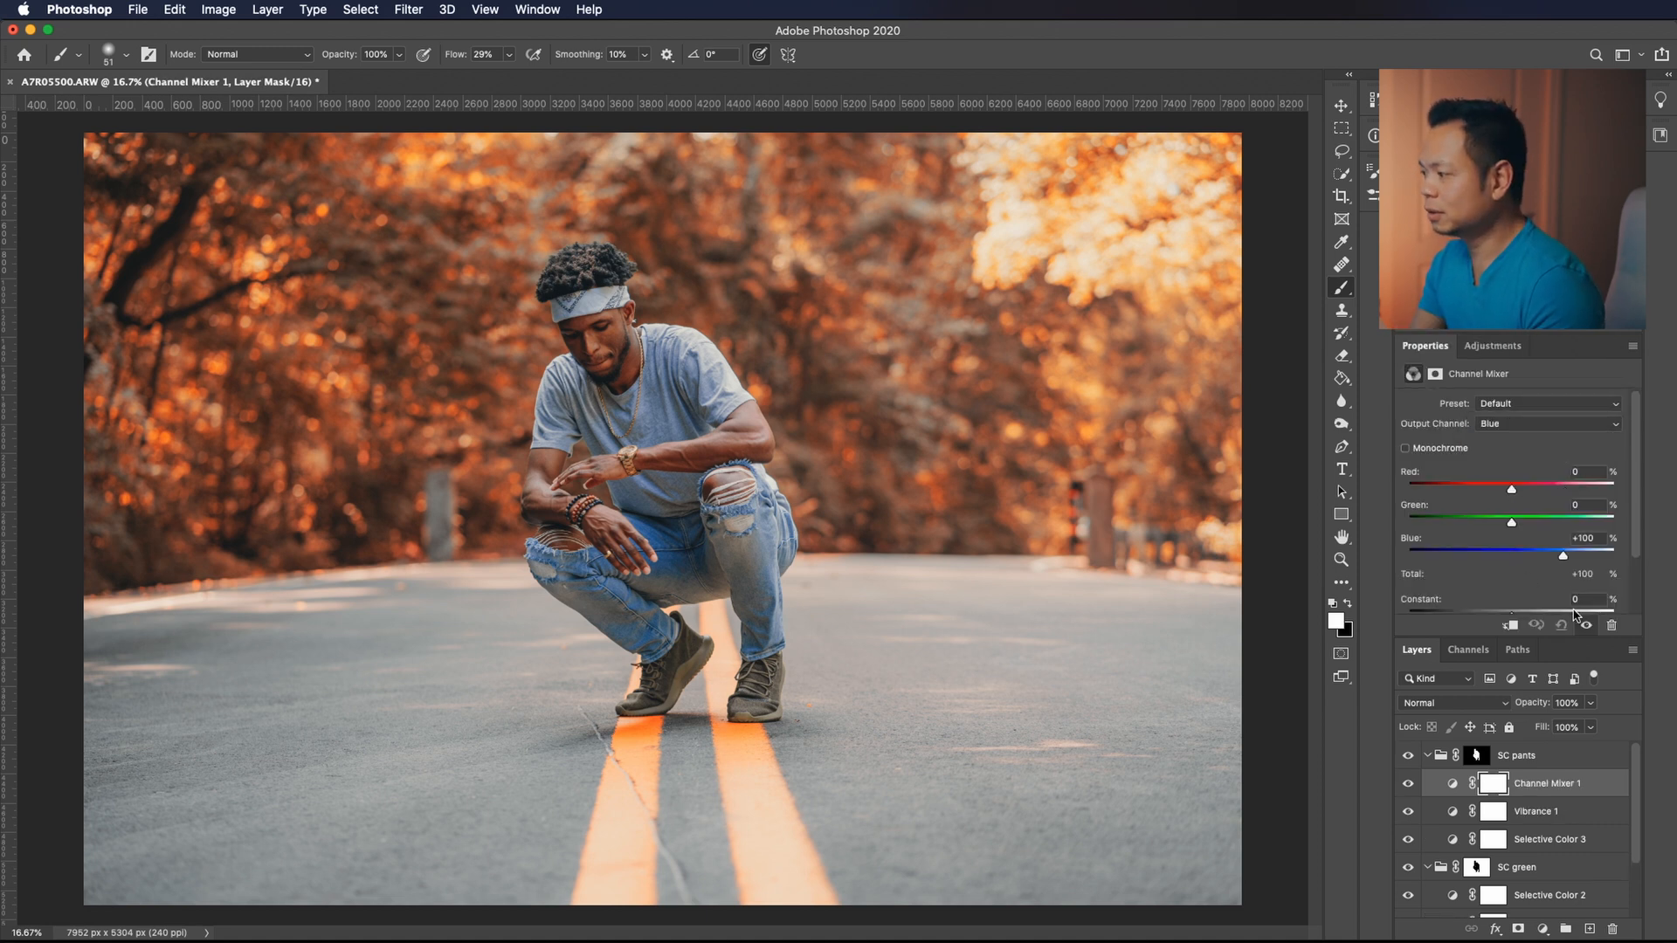
Try a higher constant for the Channel Mixer's Blue output channel, and undo it.
scroll(1559, 586, "down", 2)
left_click_drag(1511, 557, 1531, 561)
key("super+z")
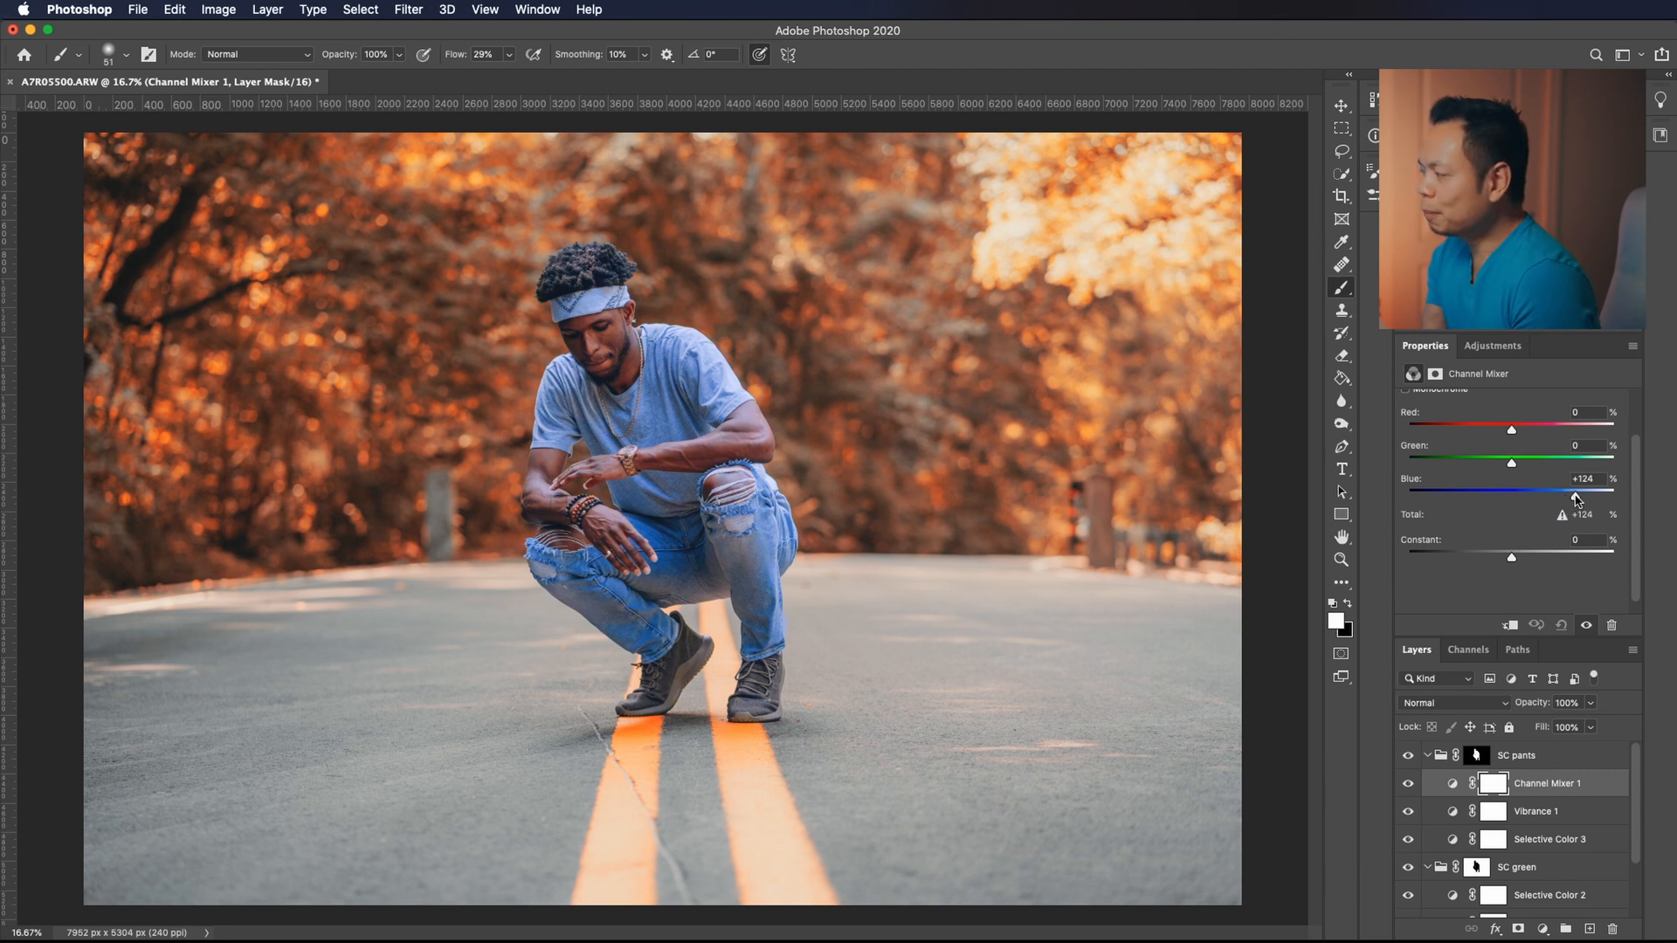
Set the blue amount of the Channel Mixer's Blue output channel to +95%.
left_click_drag(1570, 498, 1565, 501)
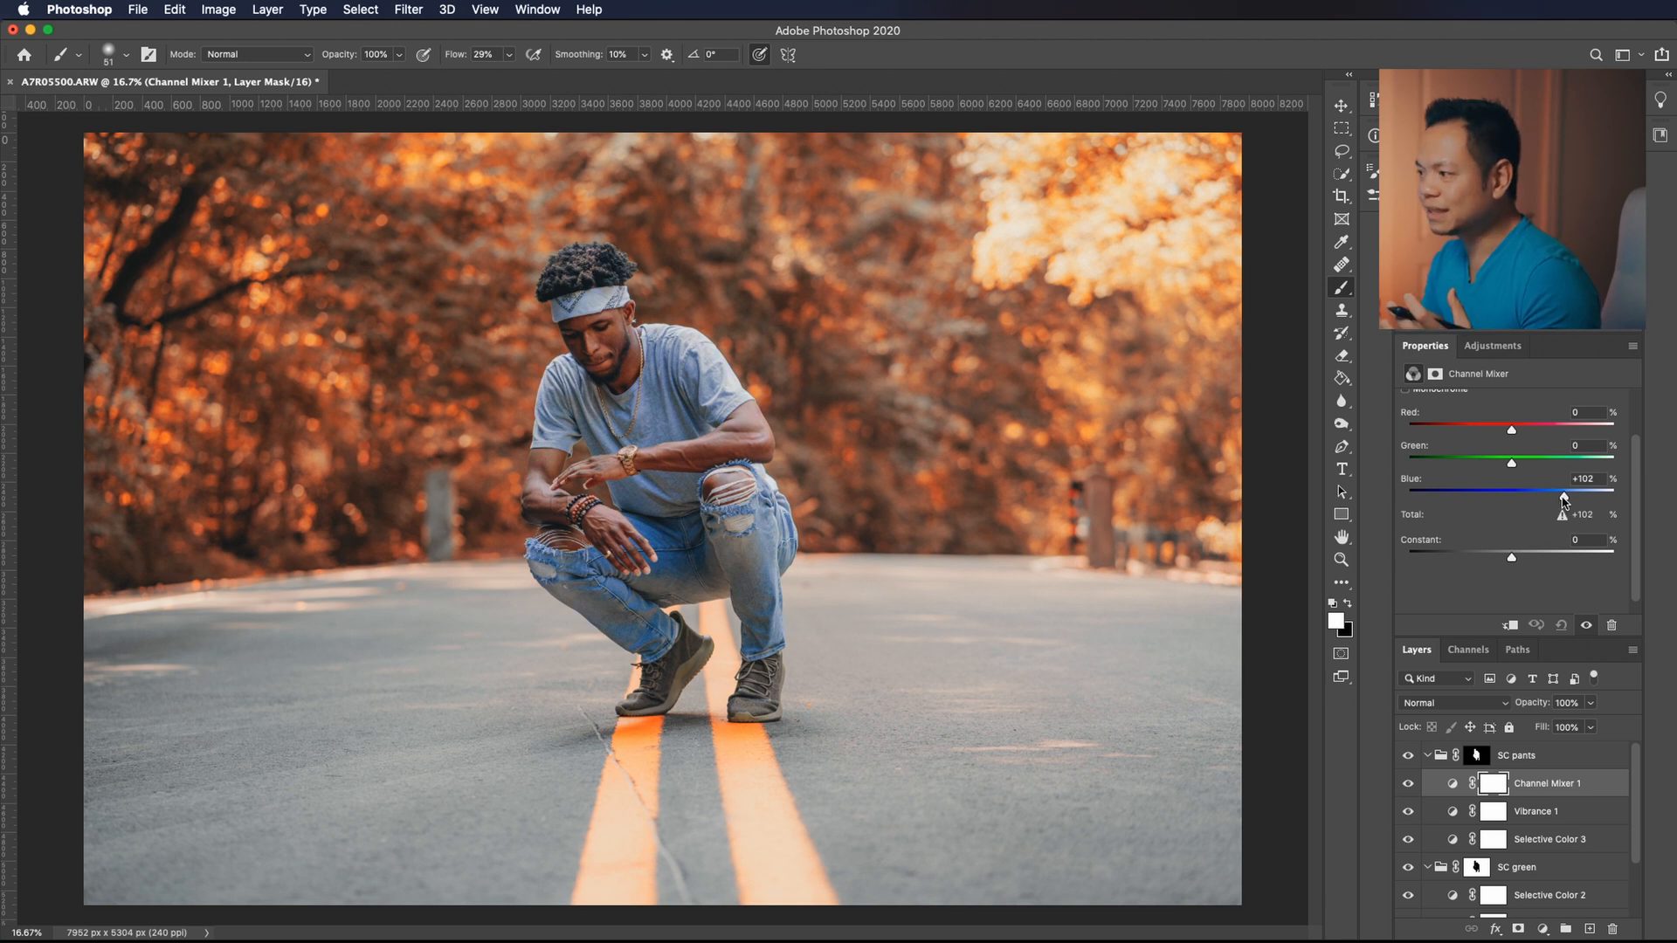
scroll(1623, 501, "up", 2)
left_click_drag(1564, 547, 1561, 550)
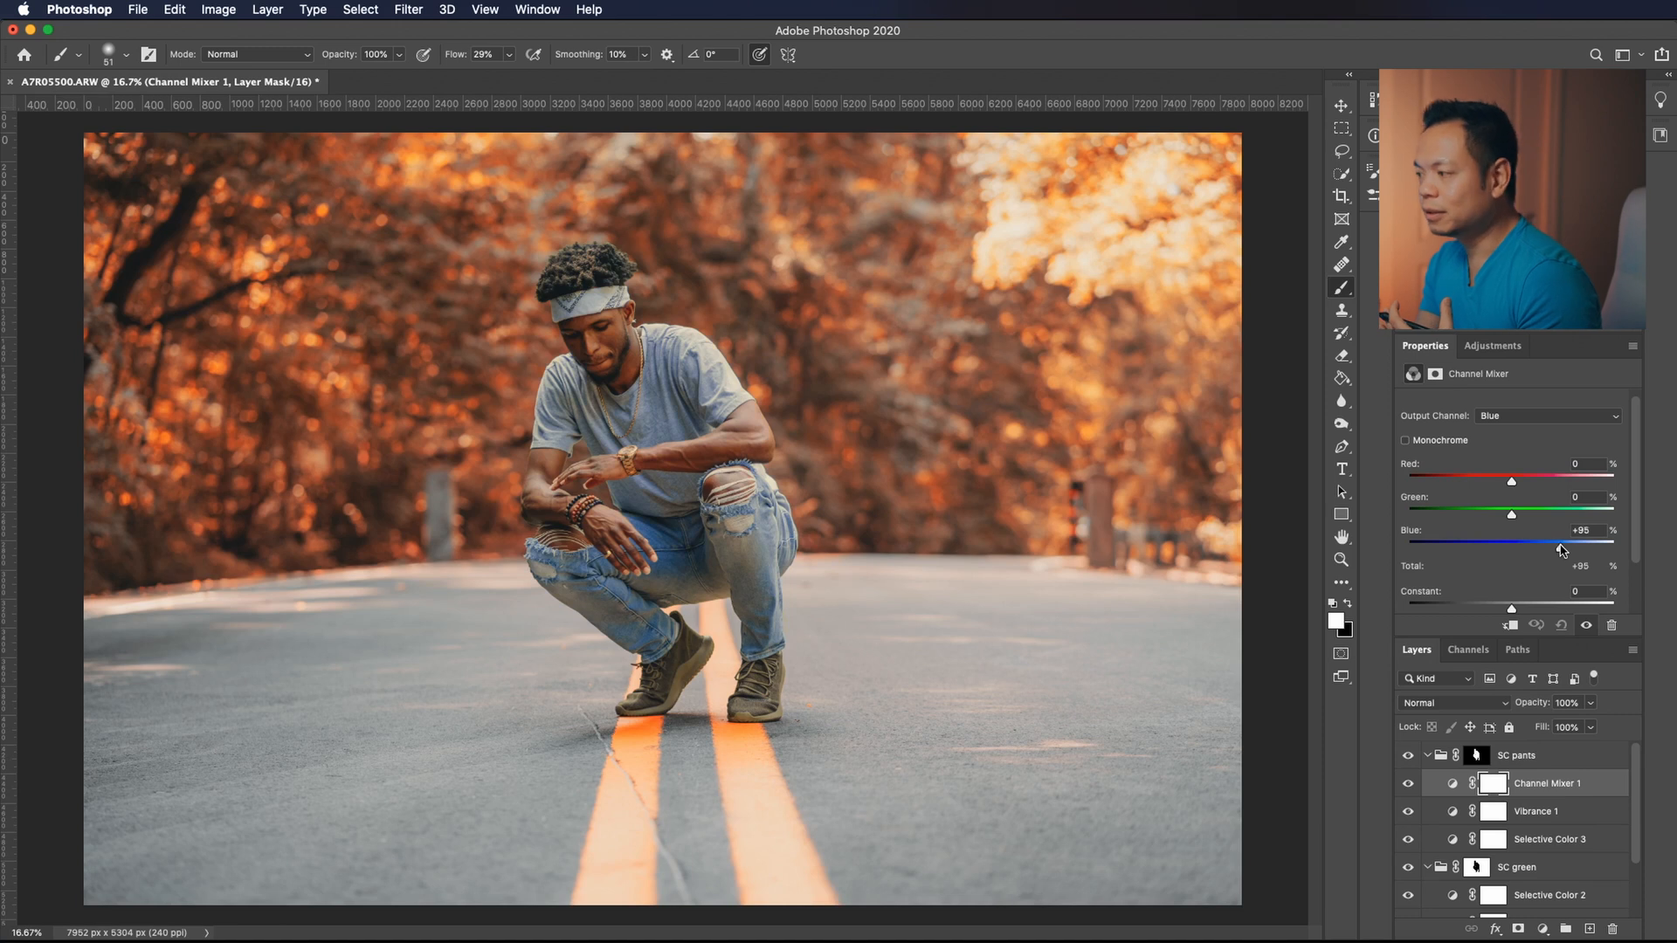
Fine-tune green in the Channel Mixer's Green output channel and set red to +104% in its Red output channel.
left_click(1502, 415)
left_click(1502, 400)
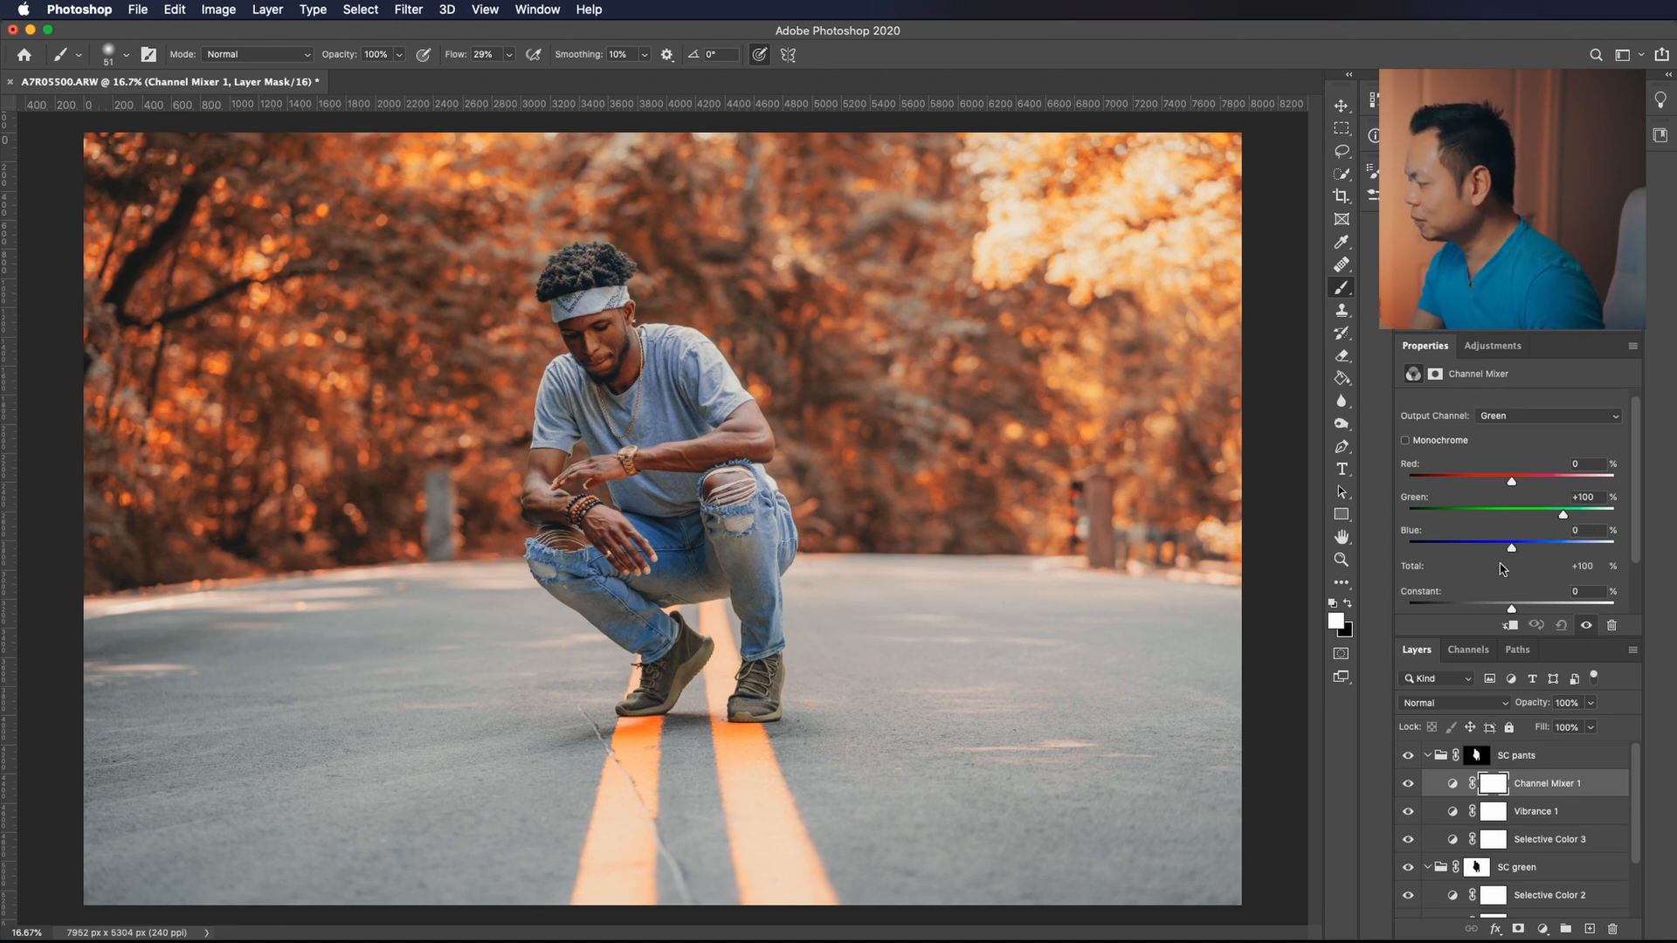
left_click_drag(1563, 514, 1565, 517)
left_click(1485, 415)
left_click(1485, 401)
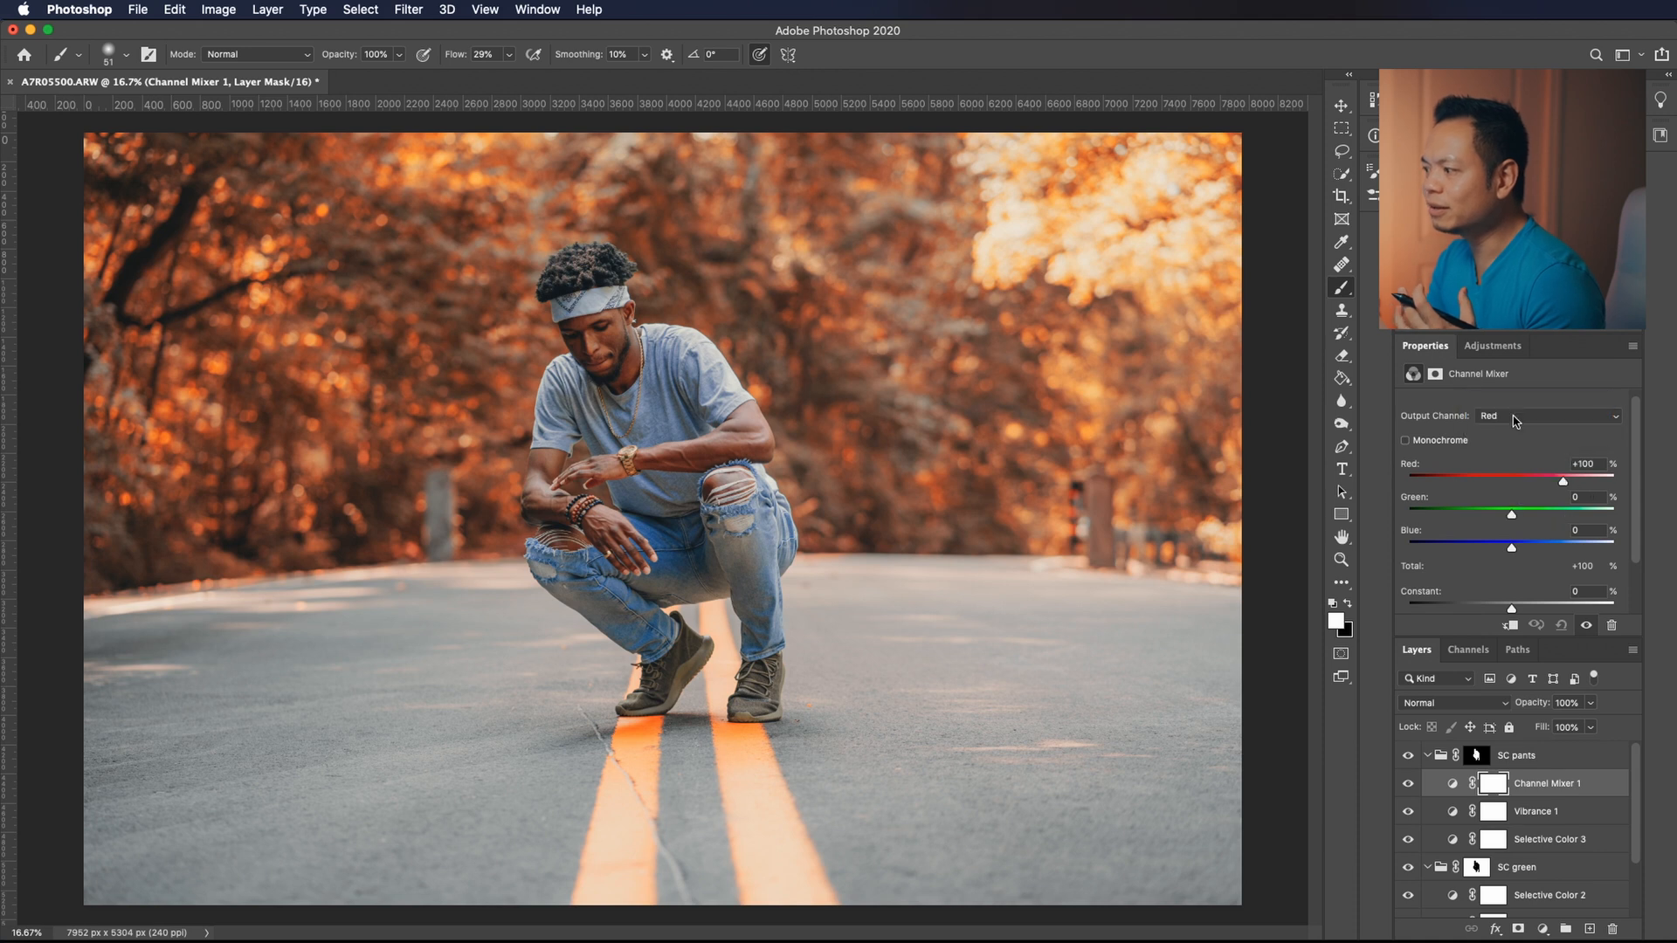
left_click_drag(1559, 481, 1564, 482)
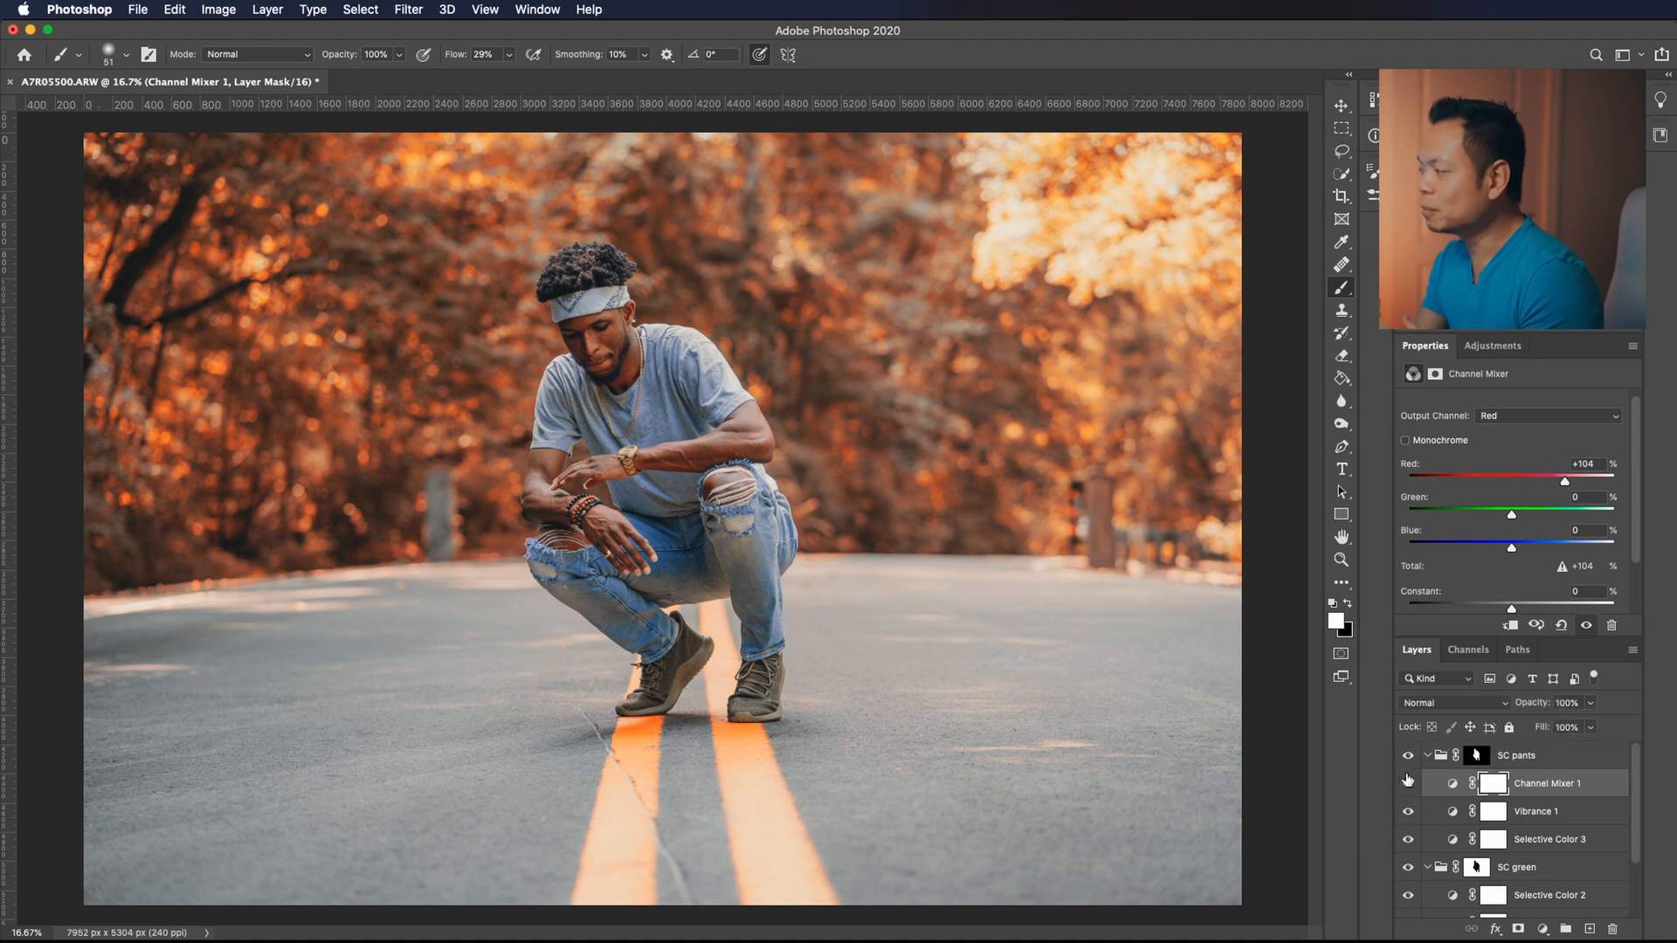
Compare the photo with the Channel Mixer 1 layer and the SC pants group switched on and off.
left_click(1407, 776)
left_click(1407, 764)
left_click(1407, 758)
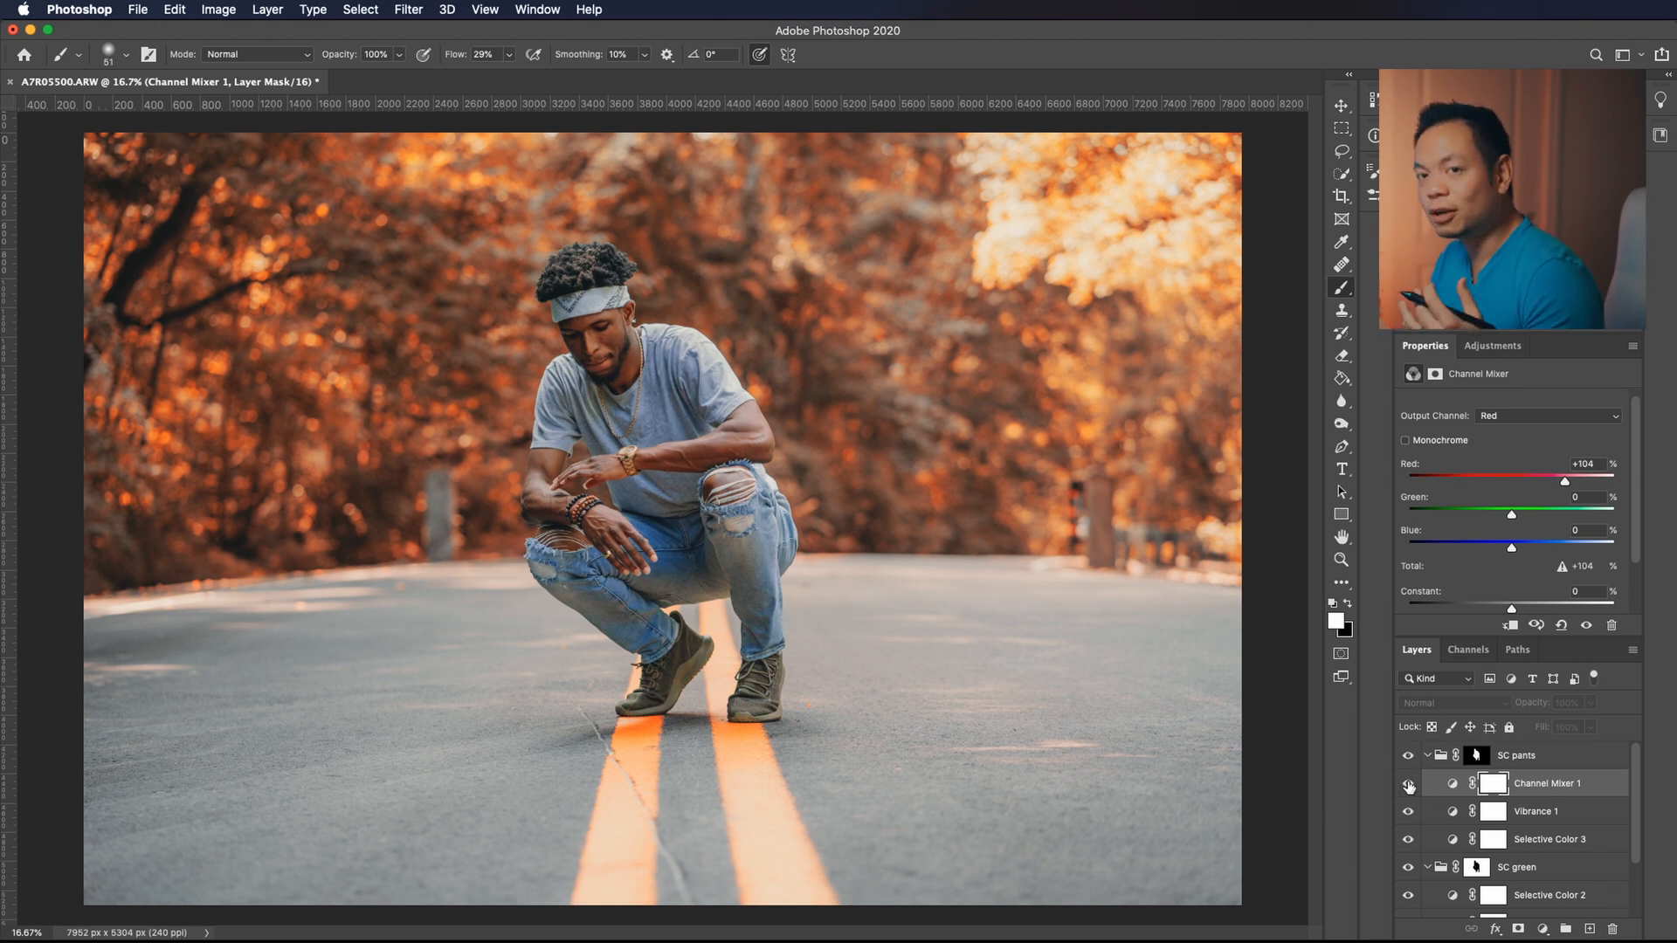
left_click(1407, 785)
left_click(1409, 784)
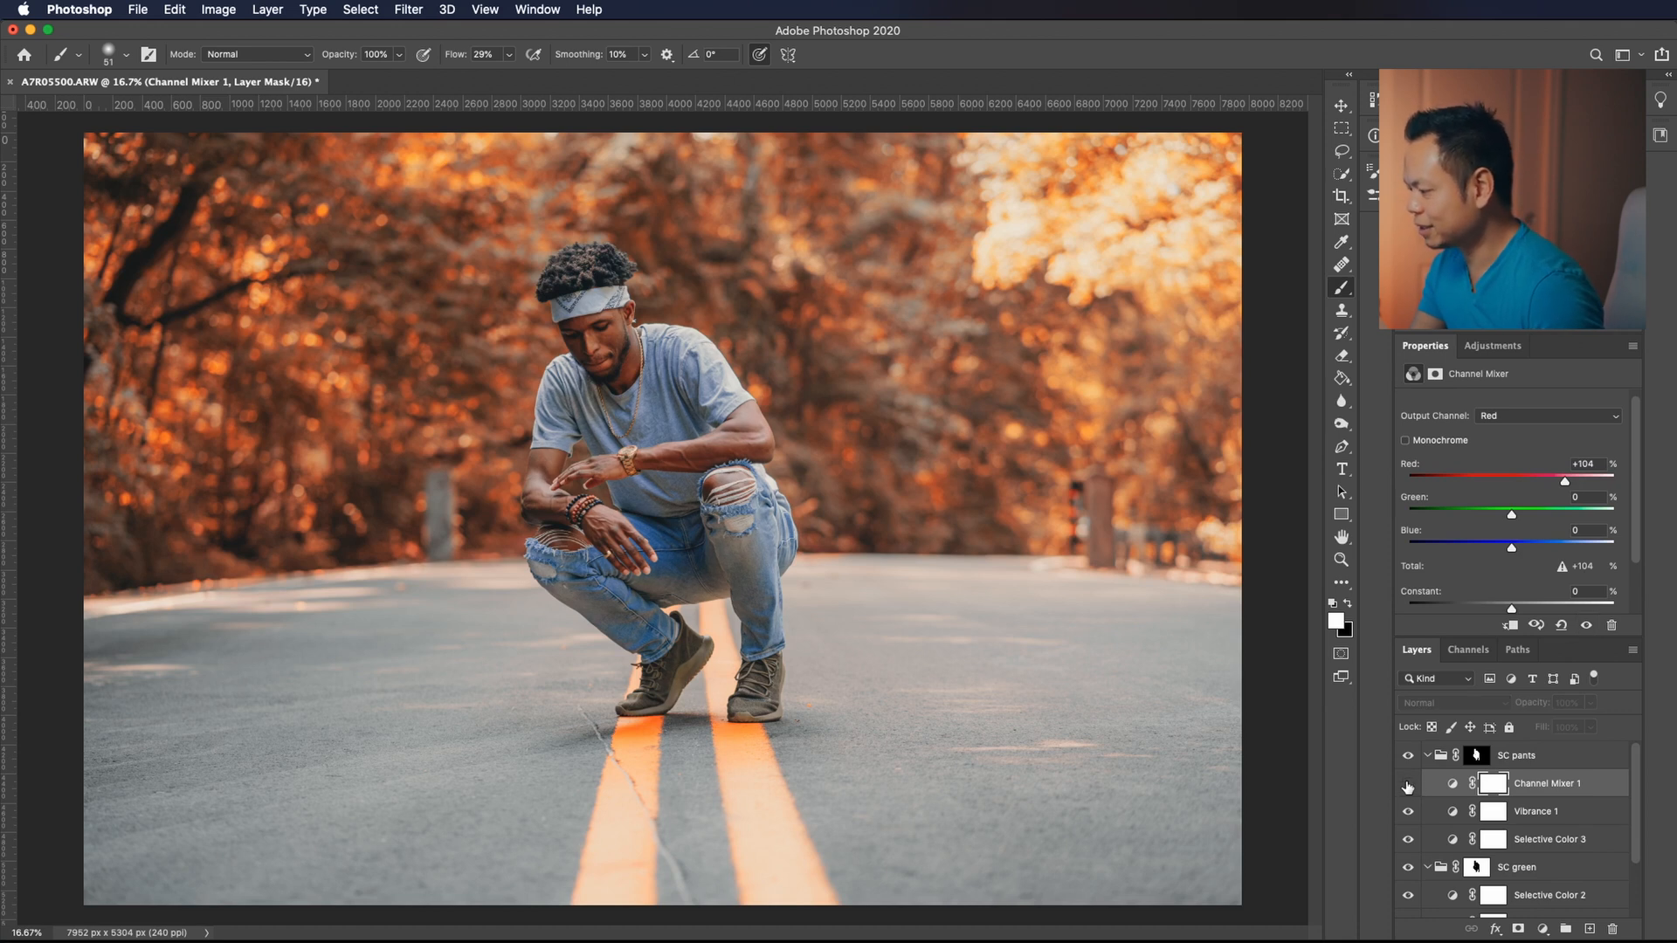
left_click(1408, 784)
left_click(1408, 784)
left_click(1407, 784)
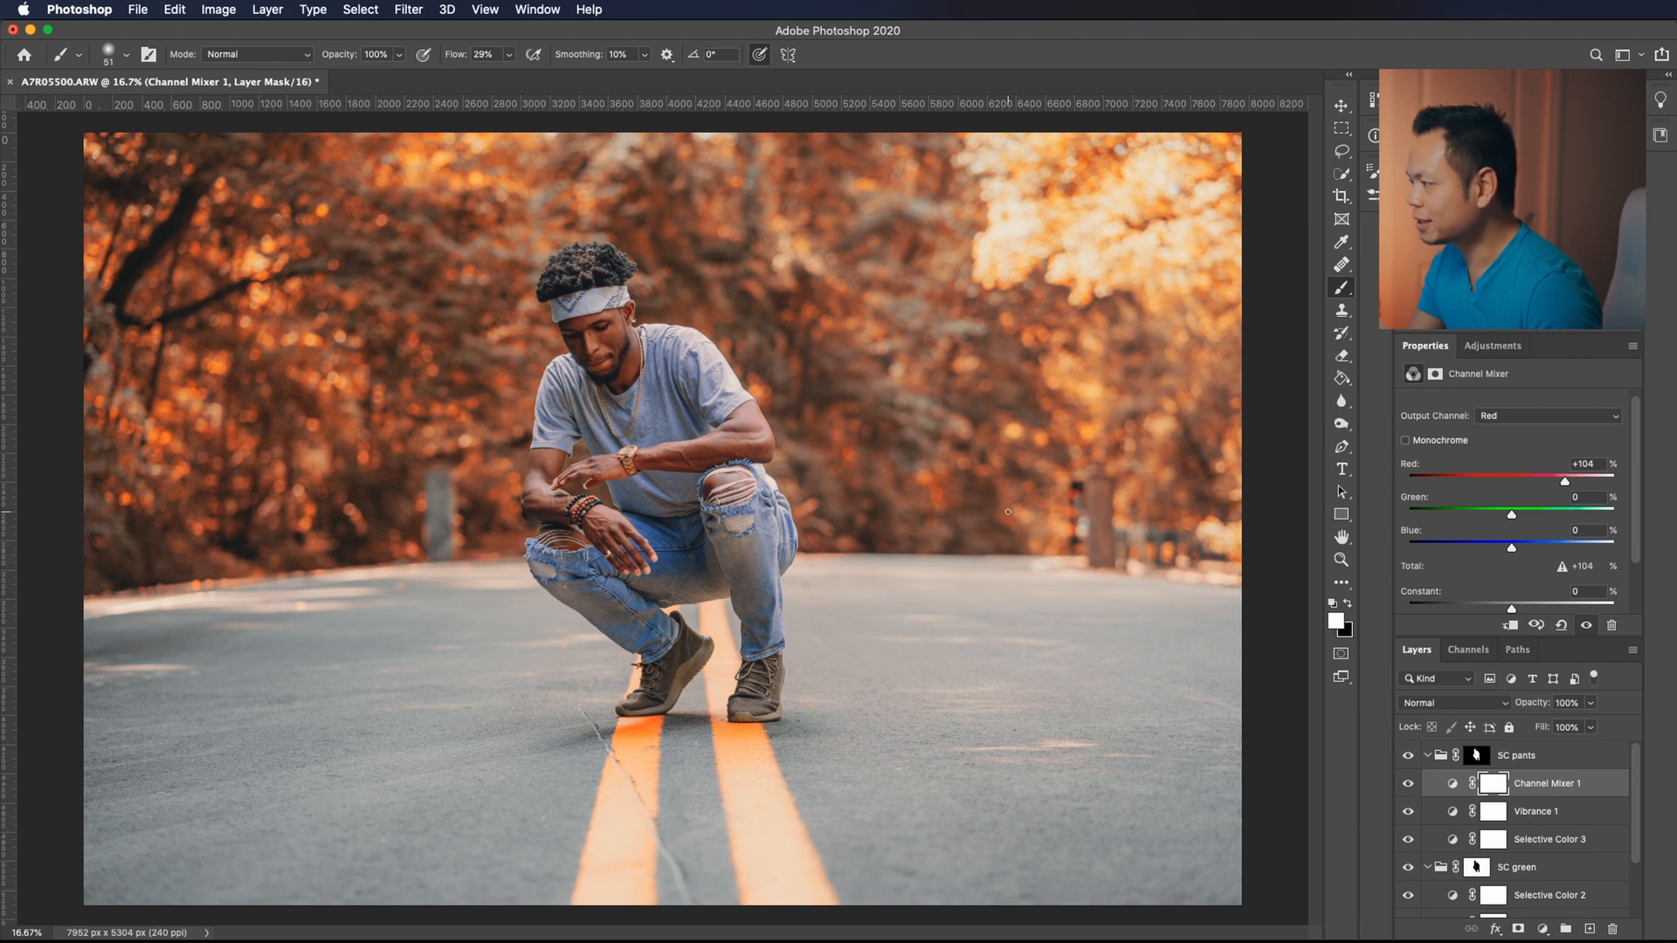
Remove the concrete post behind the man's arm by cloning nearby foliage and road edge over it on Background copy 2.
mouse_move(1639, 775)
left_mouse_down()
mouse_move(1639, 793)
mouse_move(1638, 777)
left_mouse_up()
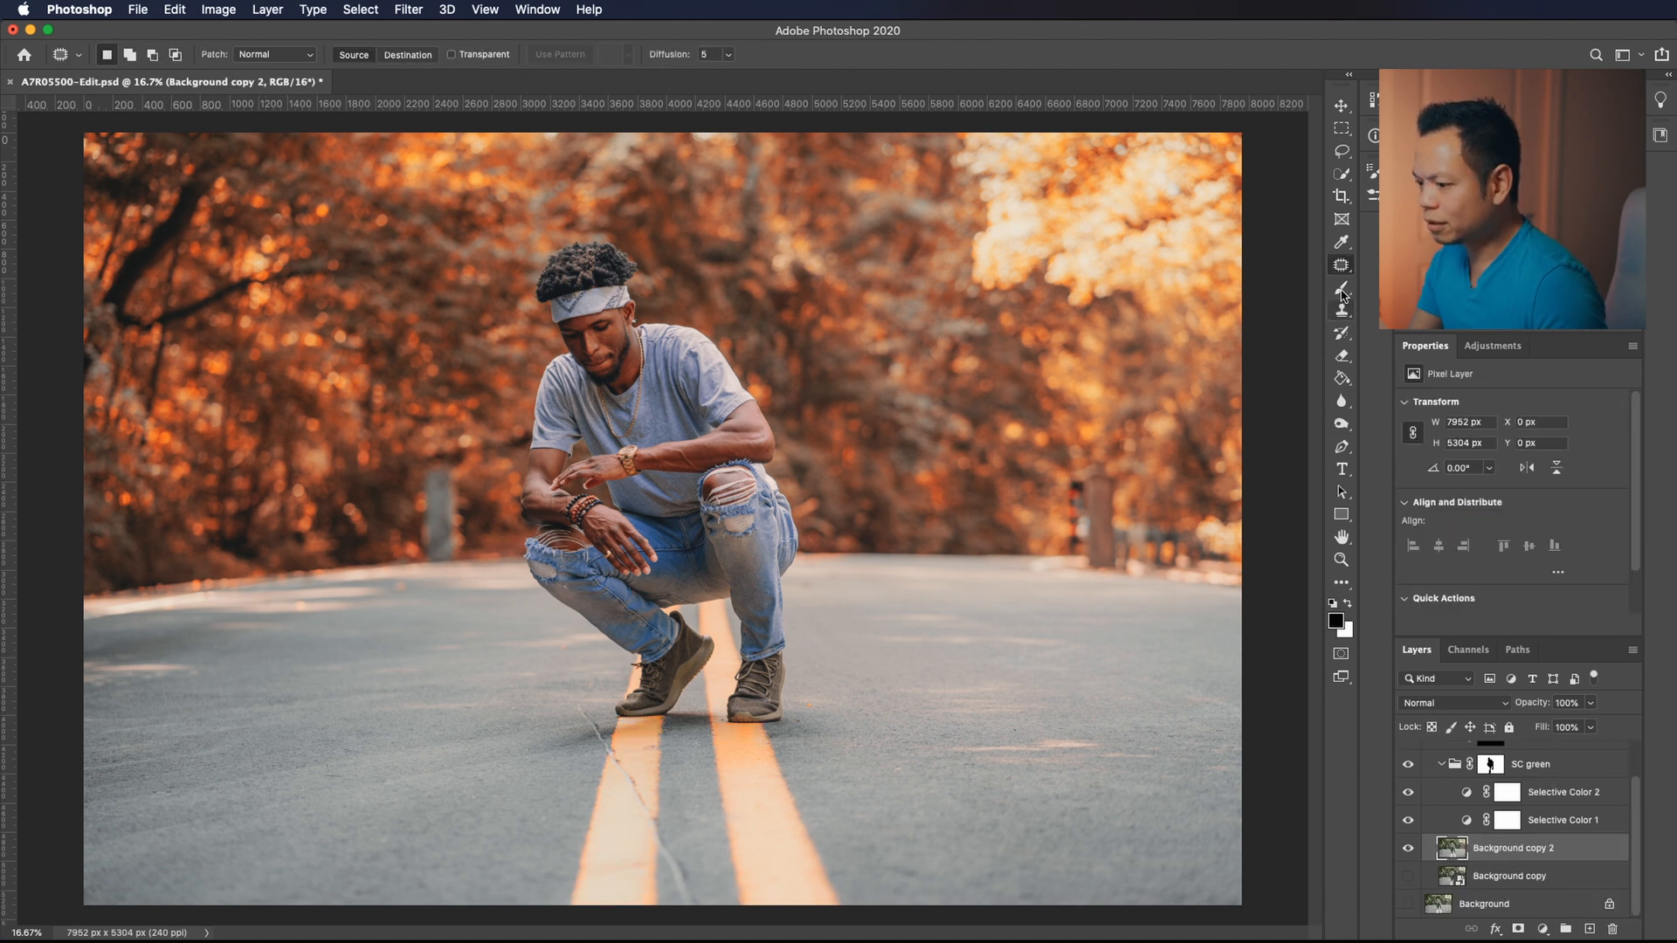
left_click(1341, 265)
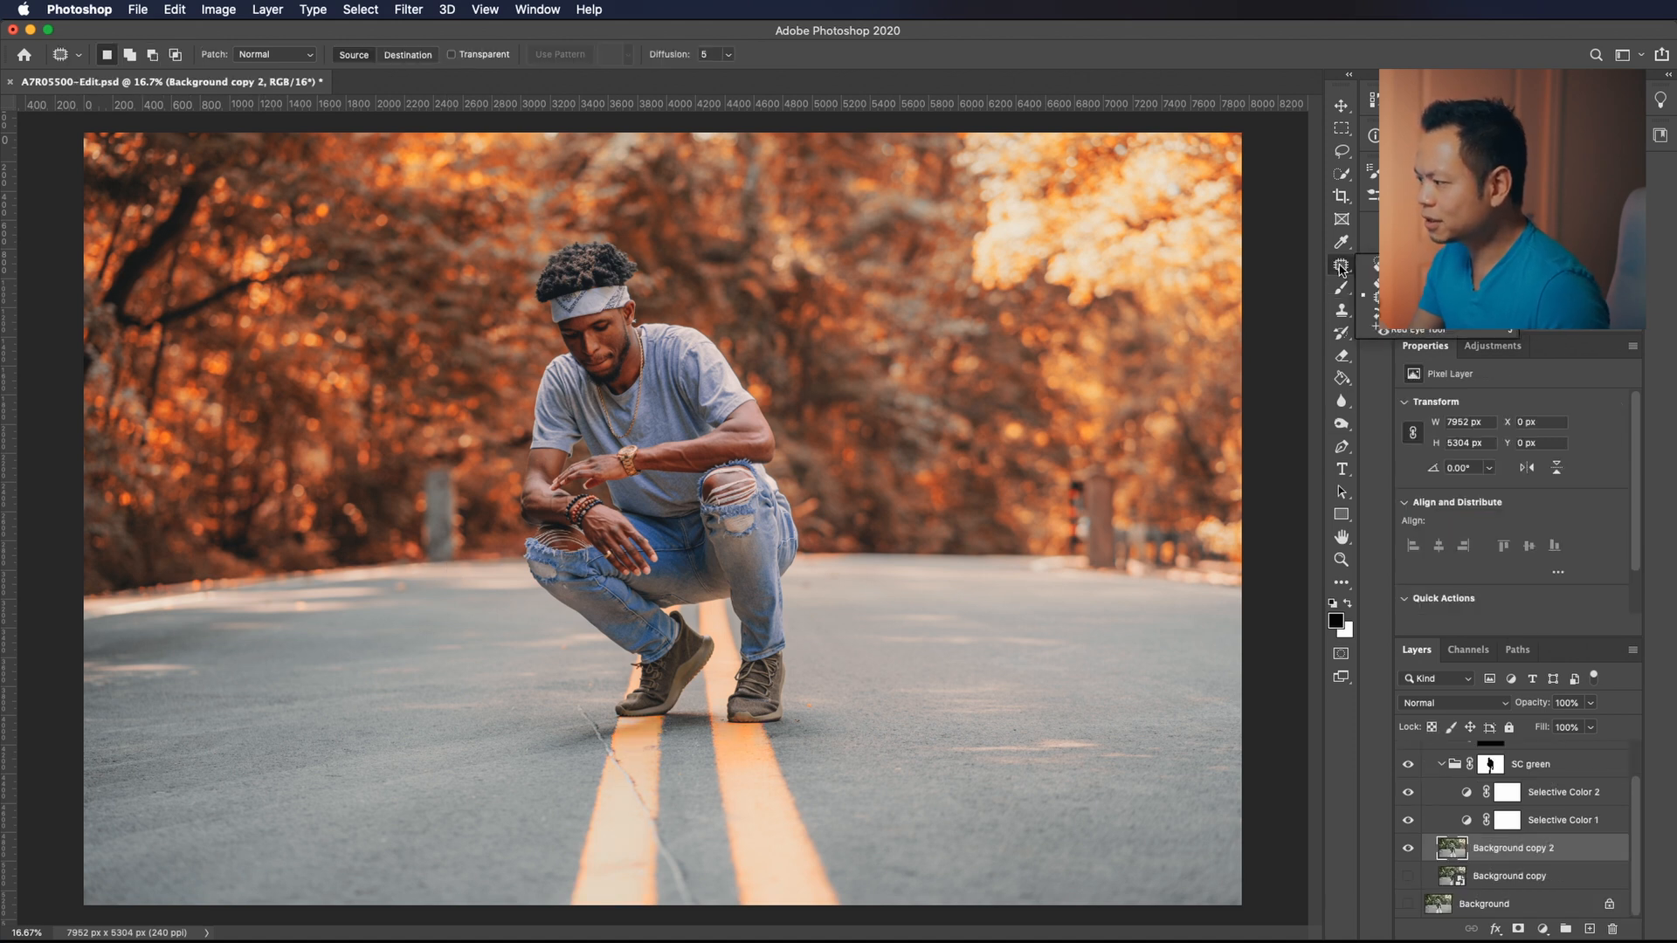
left_click(1341, 310)
left_click(395, 544)
key("Return")
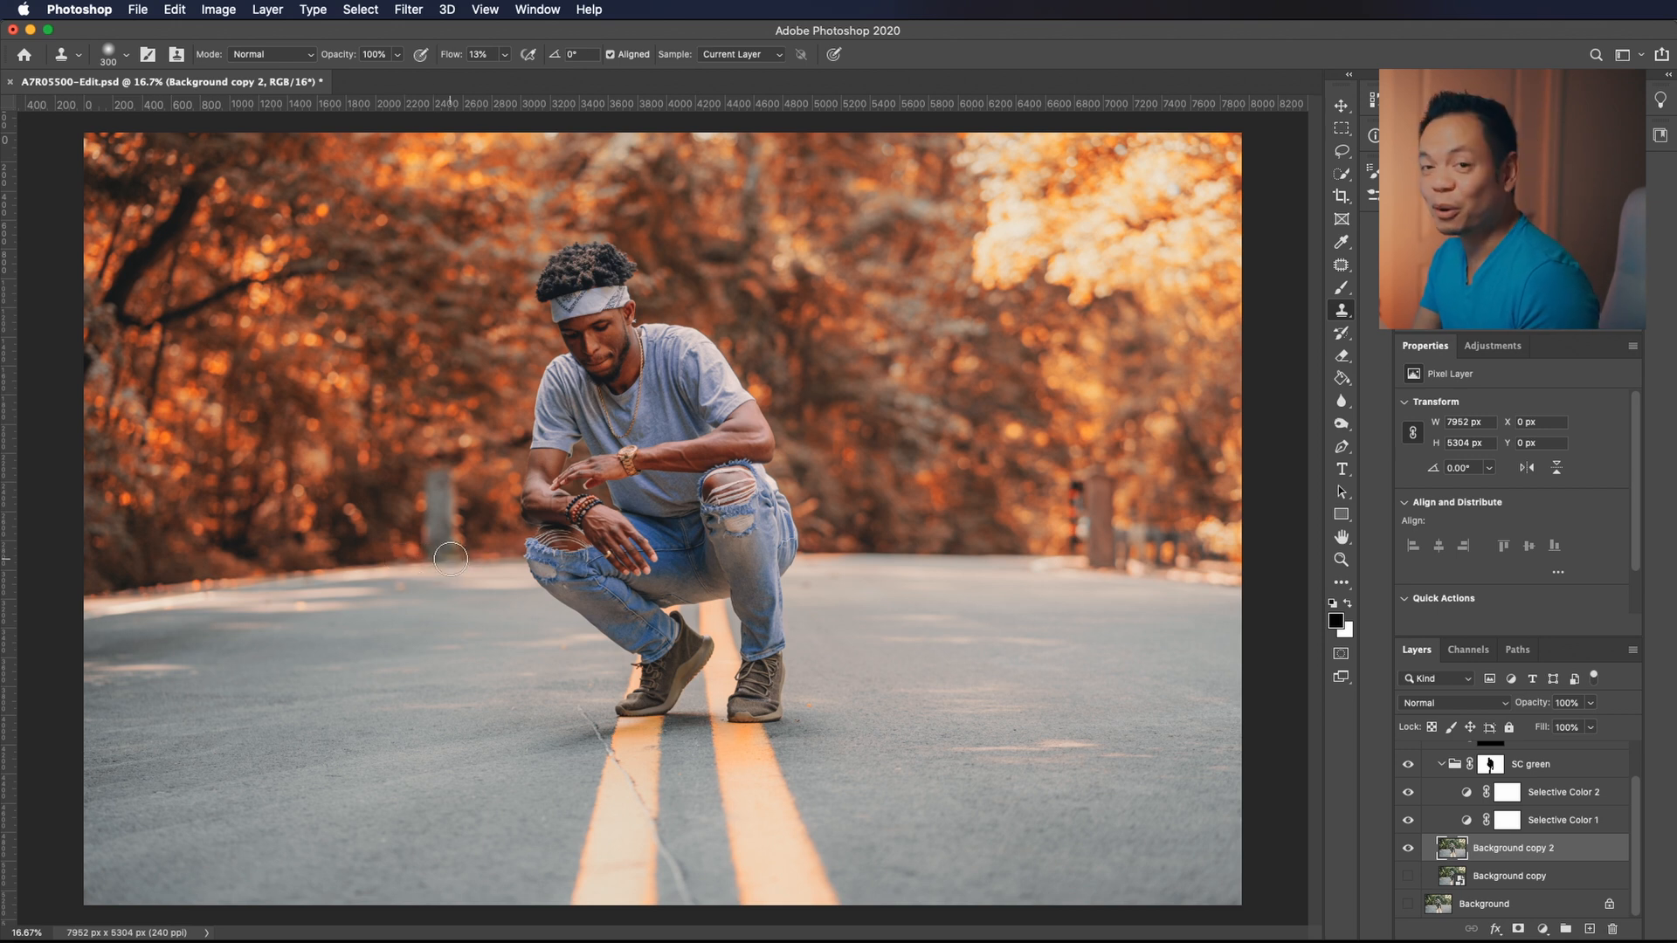
mouse_move(432, 559)
left_mouse_down()
mouse_move(443, 567)
mouse_move(423, 490)
mouse_move(440, 478)
mouse_move(462, 522)
mouse_move(442, 502)
mouse_move(449, 536)
left_mouse_up()
left_click(427, 479, "alt")
left_click(454, 491, "alt")
left_click(402, 511, "alt")
left_click(384, 473, "alt")
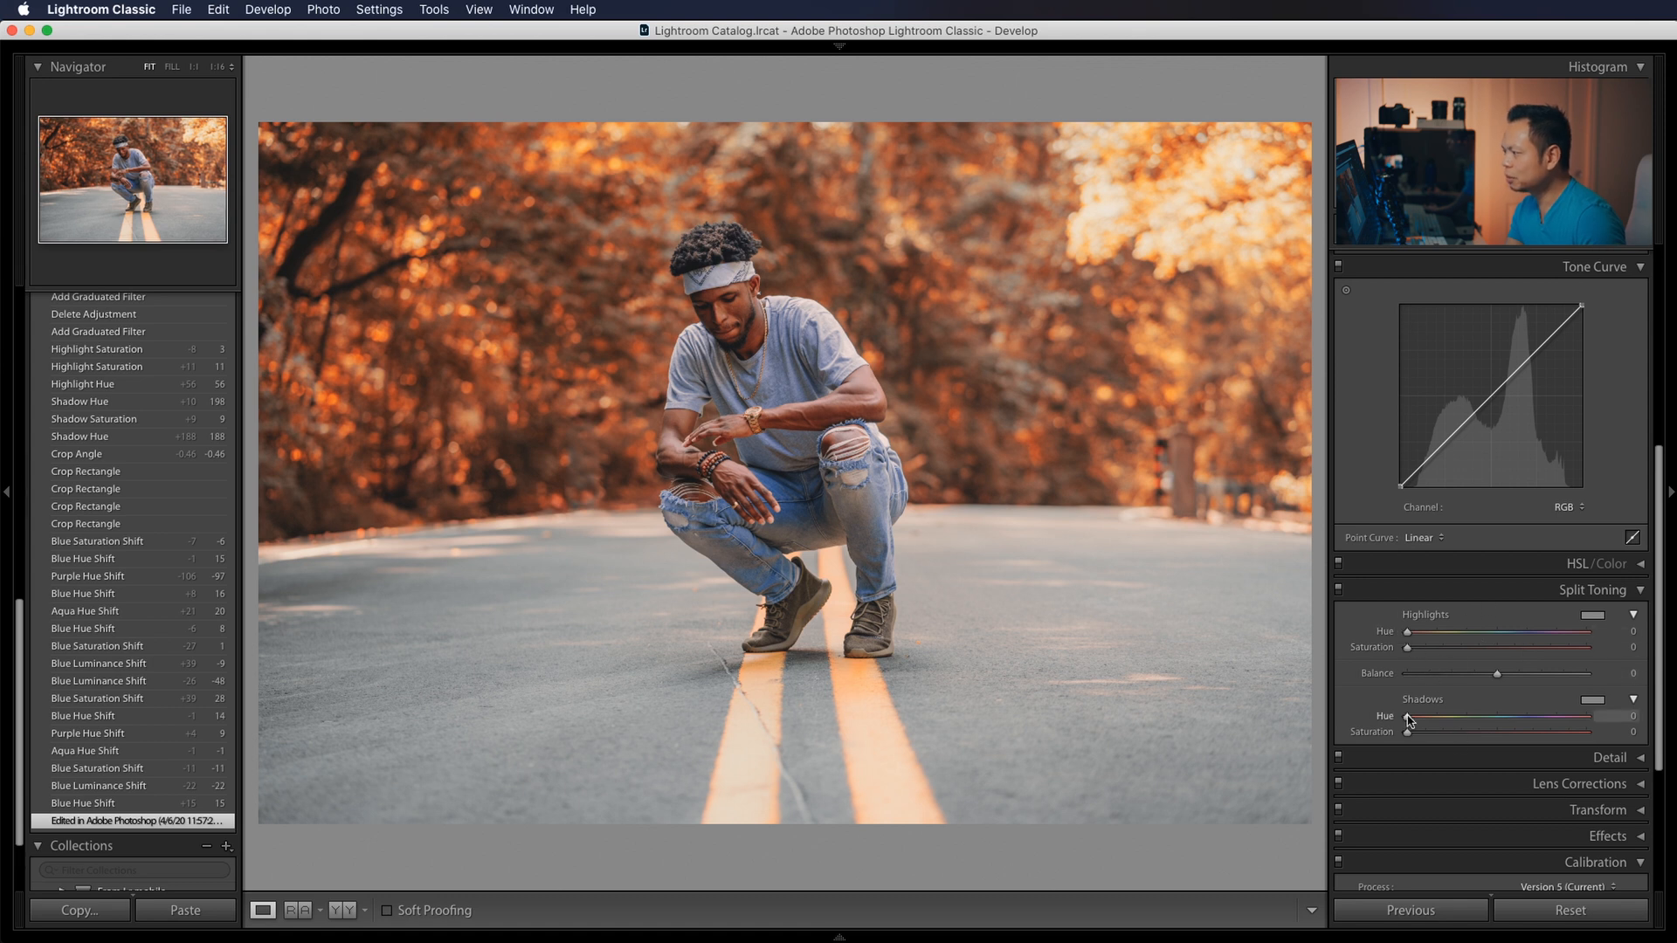
In Lightroom Classic, set Split Toning to shadows hue 177, saturation 8 and highlights hue 35, saturation 6.
left_click_drag(1495, 729, 1421, 736)
left_click_drag(1407, 632, 1424, 631)
left_click_drag(1407, 647, 1418, 649)
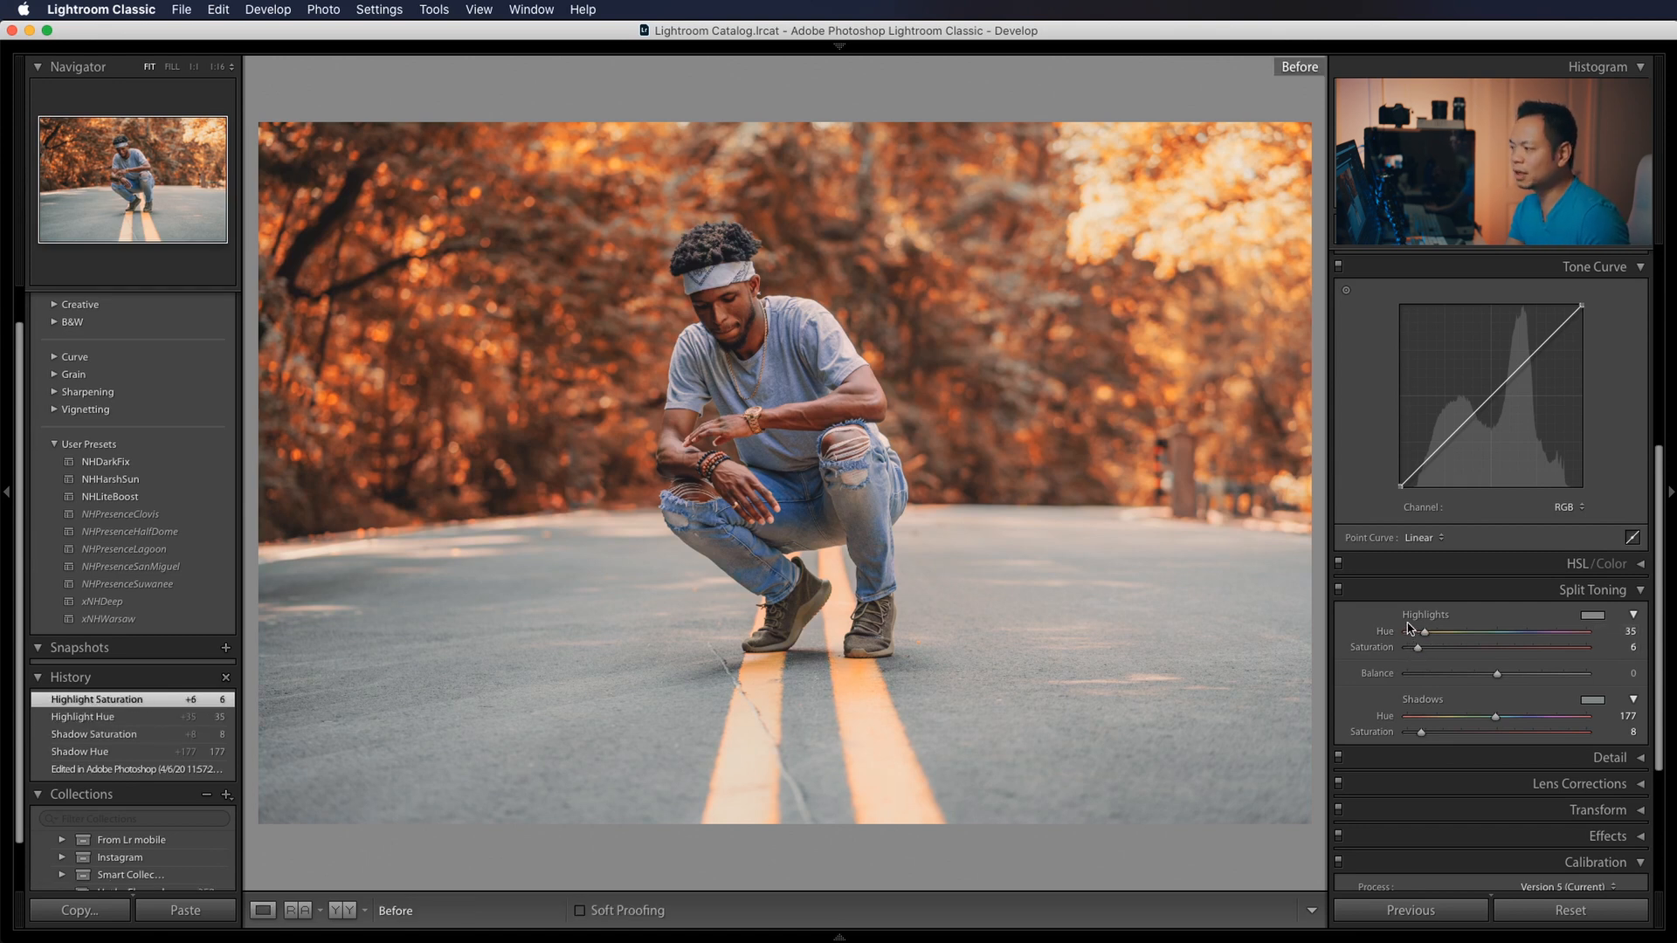
Reduce the Split Toning shadow saturation to 7.
scroll(1614, 742, "down", 1)
left_click_drag(1612, 733, 1608, 733)
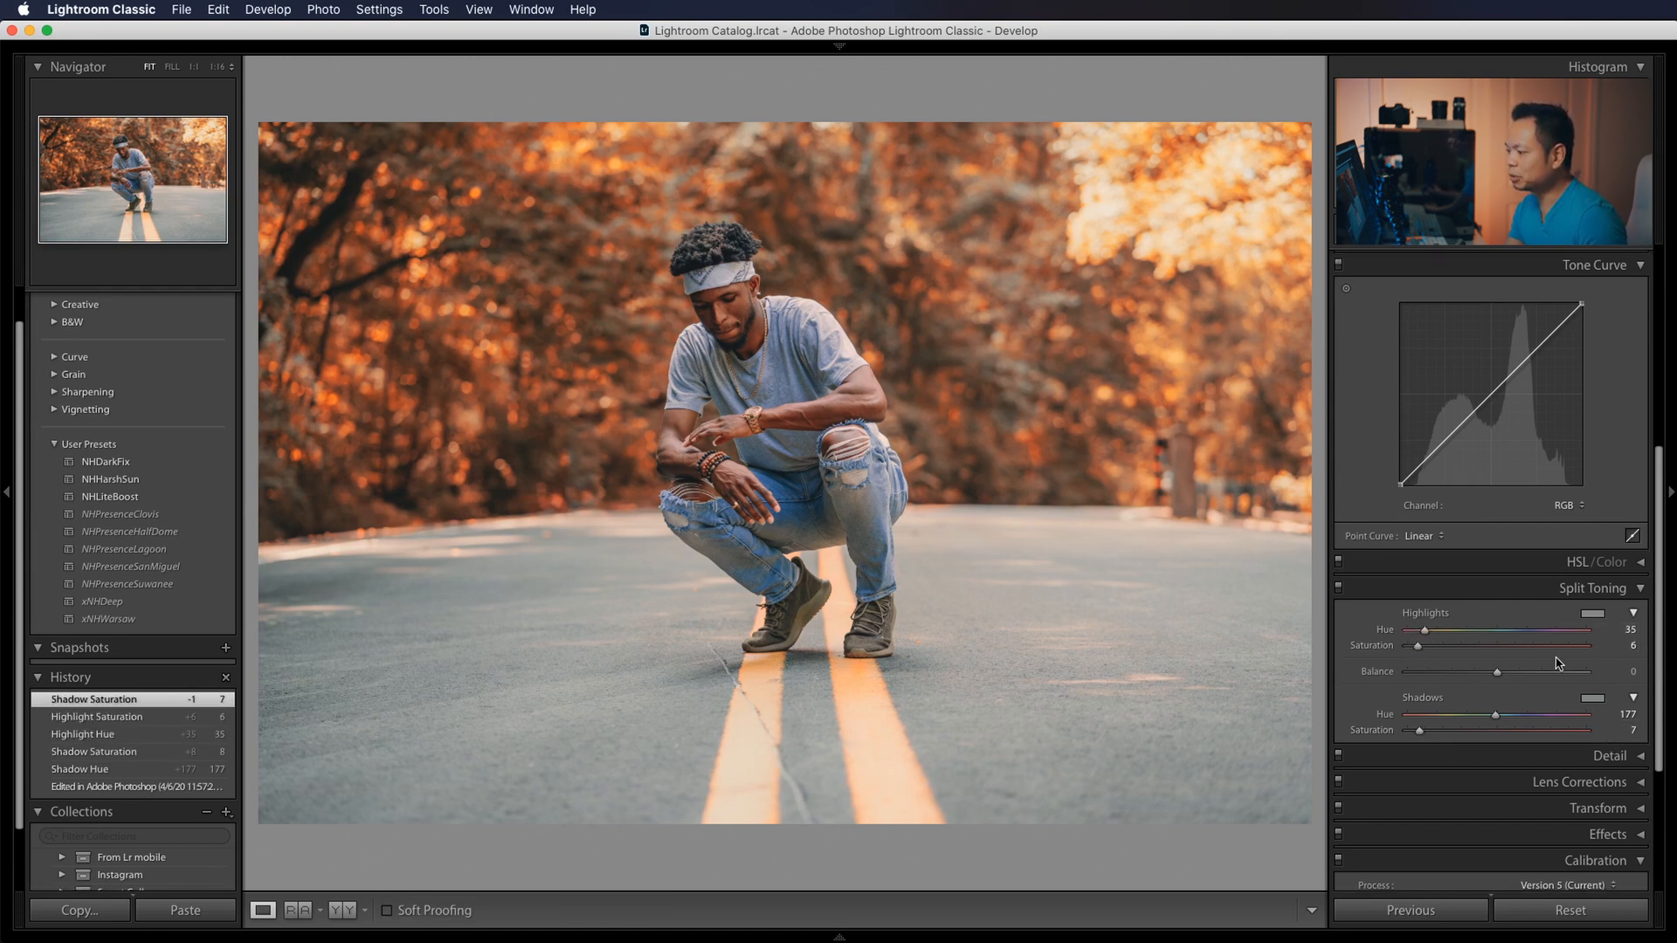
key("Down")
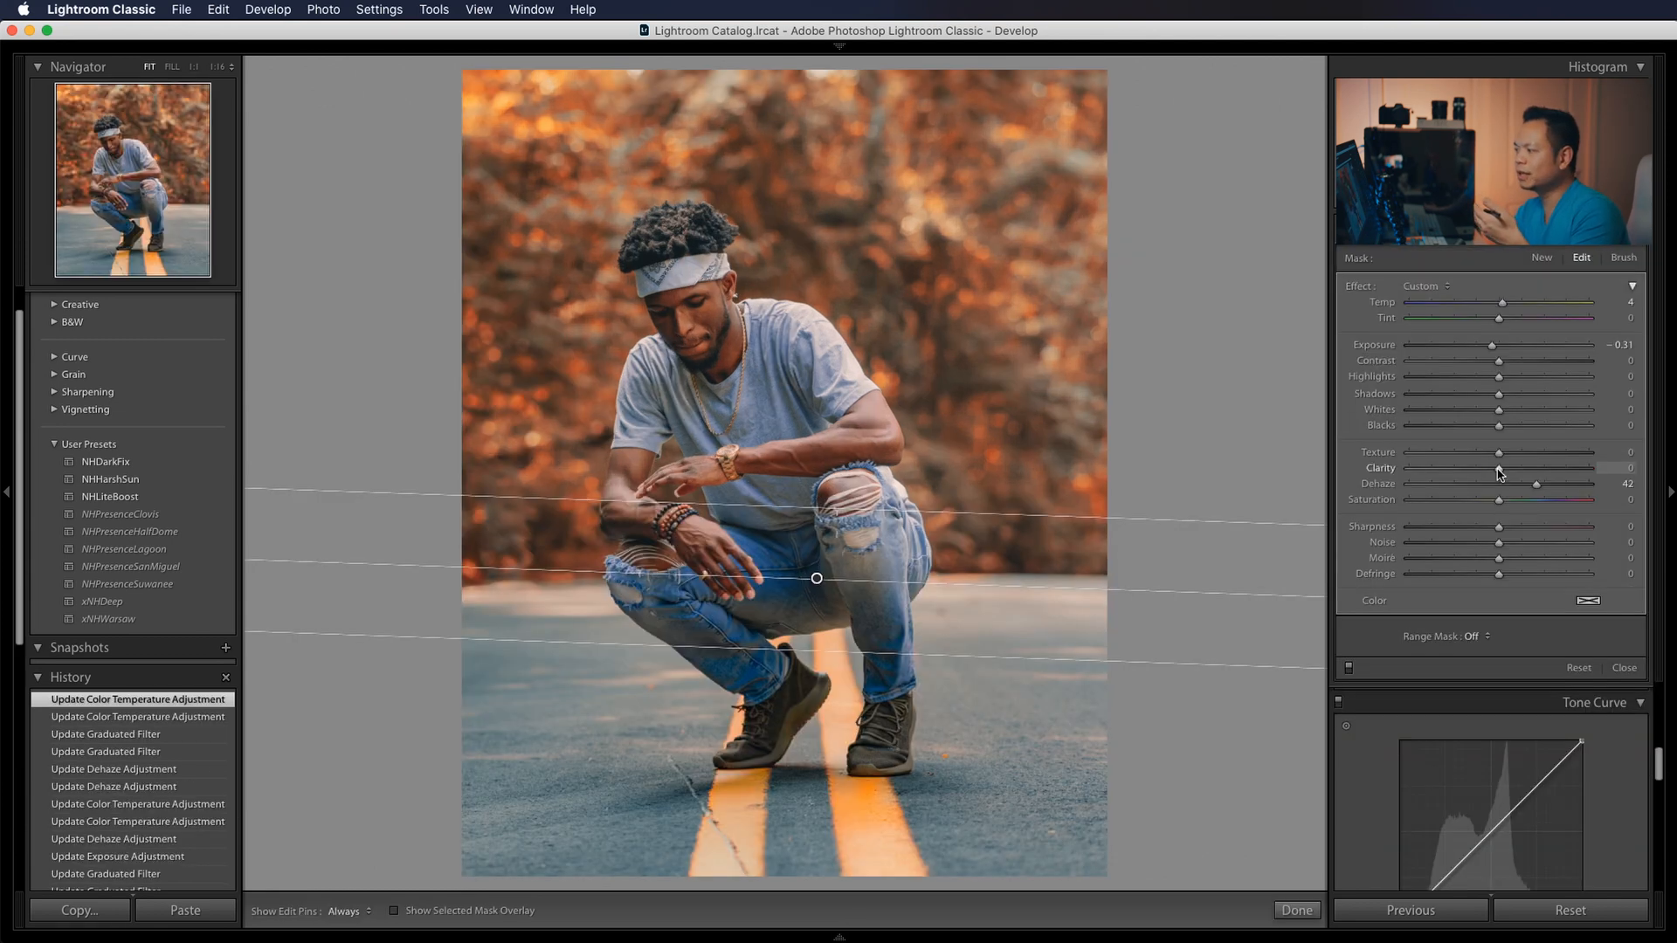
Set the graduated filter's texture to 14, clarity to 55 and dehaze to 43, and finish editing the filter.
double_click(1507, 527)
left_click_drag(1498, 468, 1523, 487)
left_click_drag(1525, 471, 1554, 472)
left_click_drag(1522, 484, 1548, 473)
left_click_drag(1498, 453, 1512, 453)
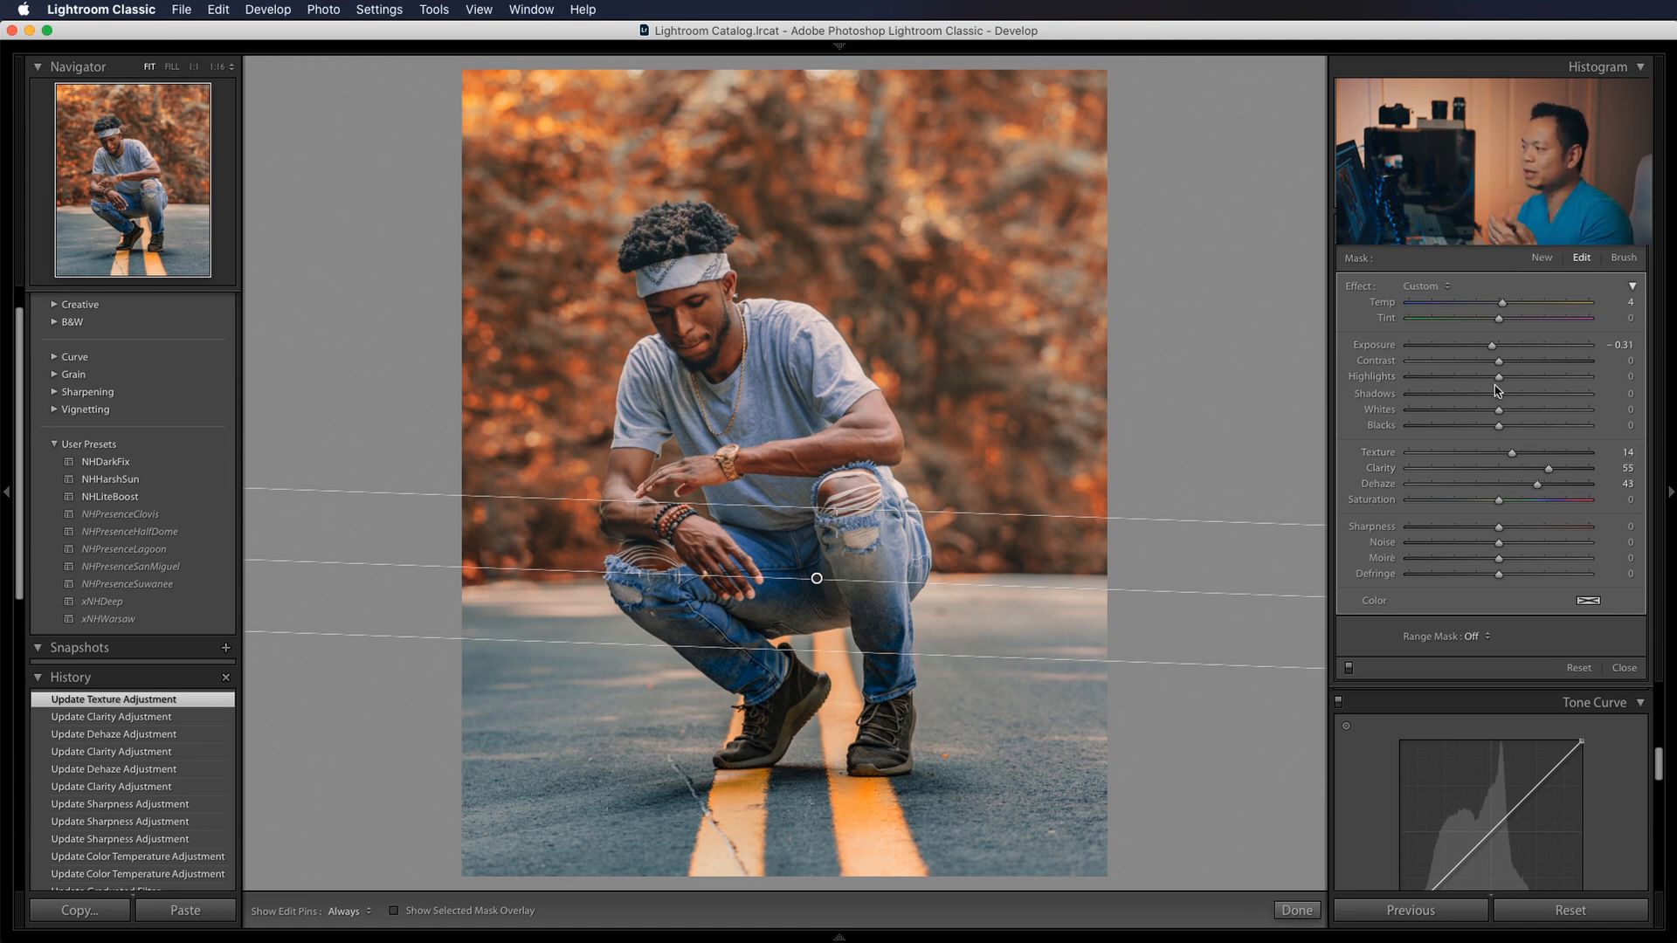
left_click(1297, 909)
Desaturate the blues and purples of the jeans with the HSL targeted saturation adjustment, bringing purple to -56.
left_click_drag(1660, 620, 1629, 429)
scroll(1632, 434, "down", 7)
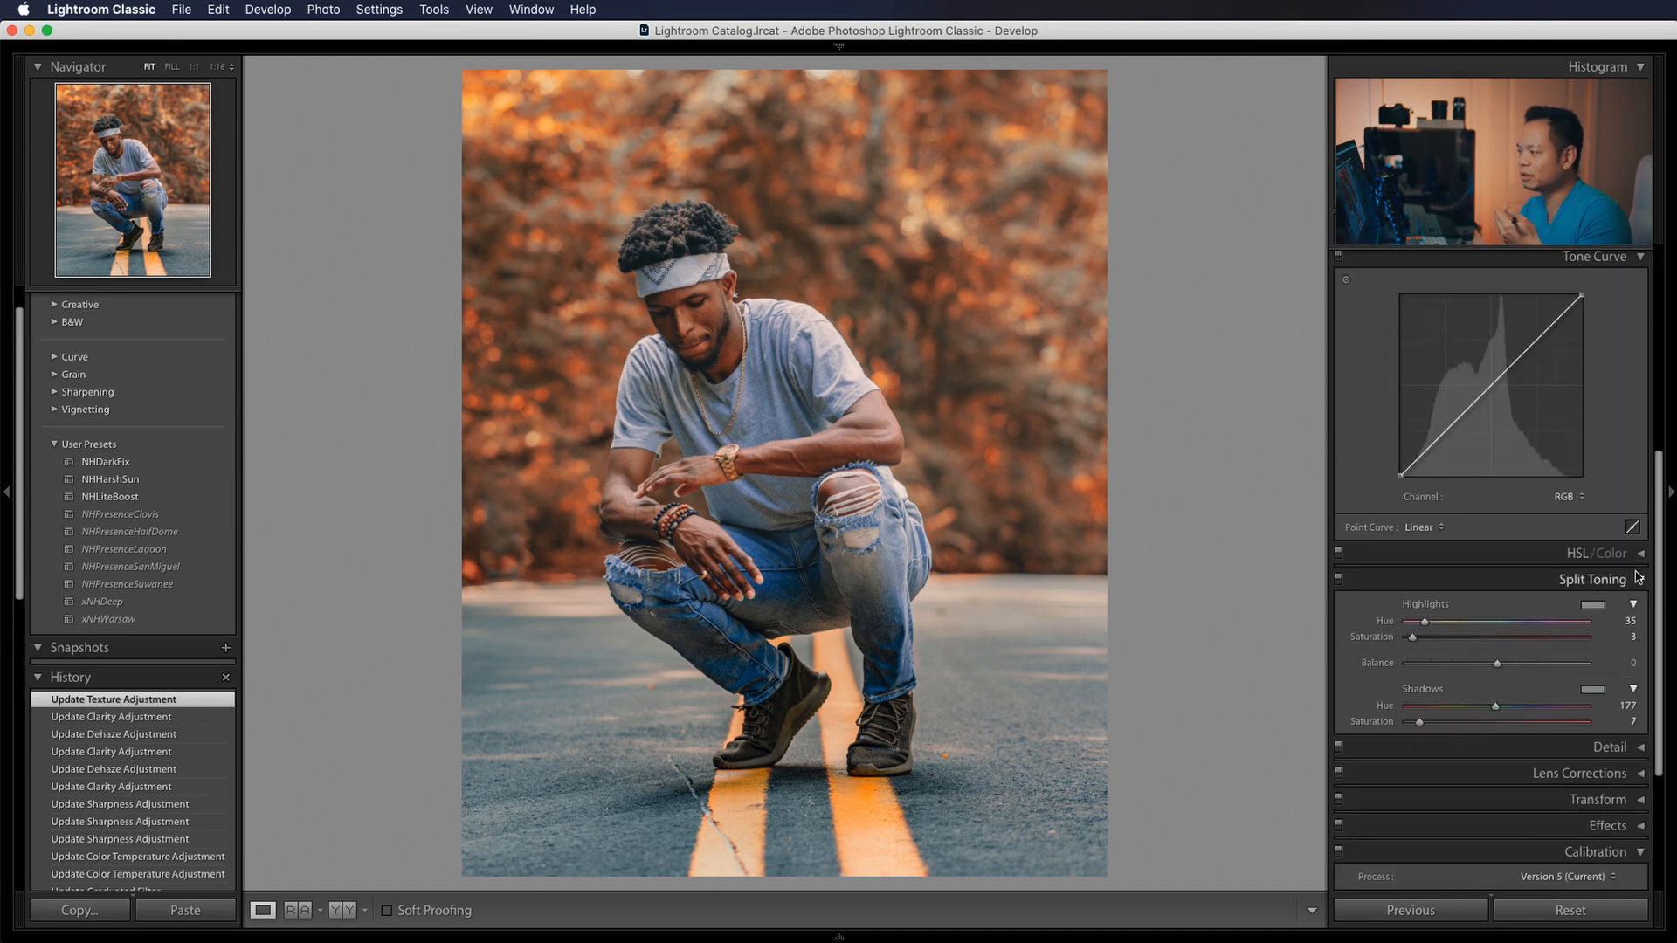
left_click(1637, 578)
left_click(1637, 554)
left_click(1376, 581)
left_click(1445, 579)
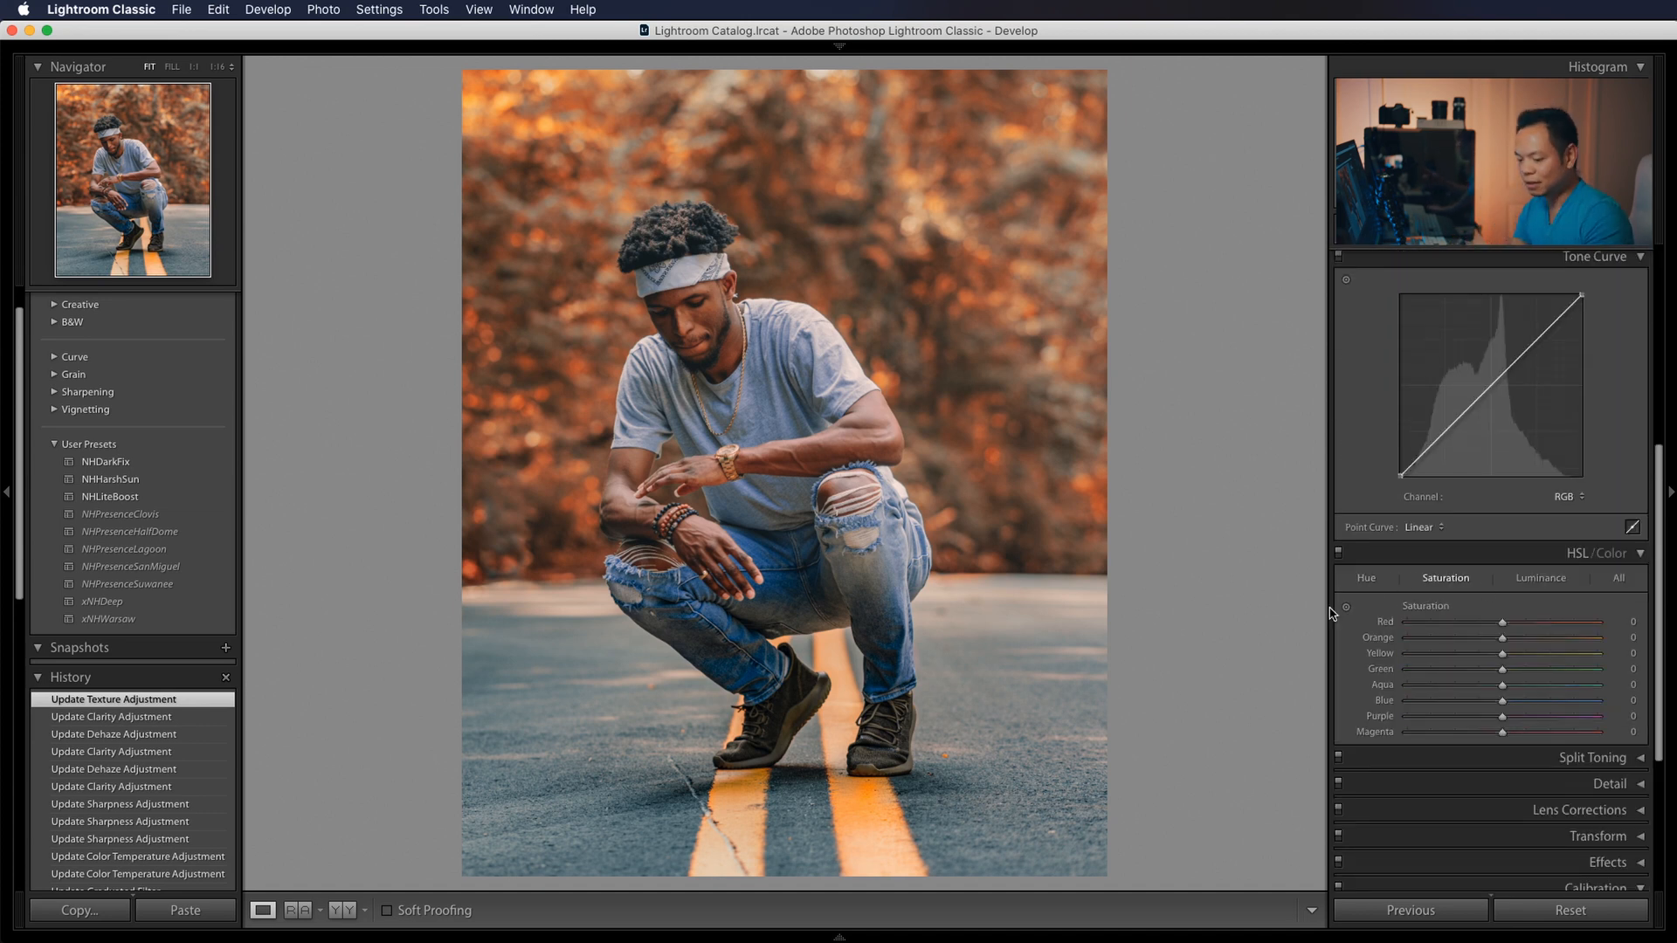
left_click(1346, 606)
left_click_drag(887, 668, 887, 686)
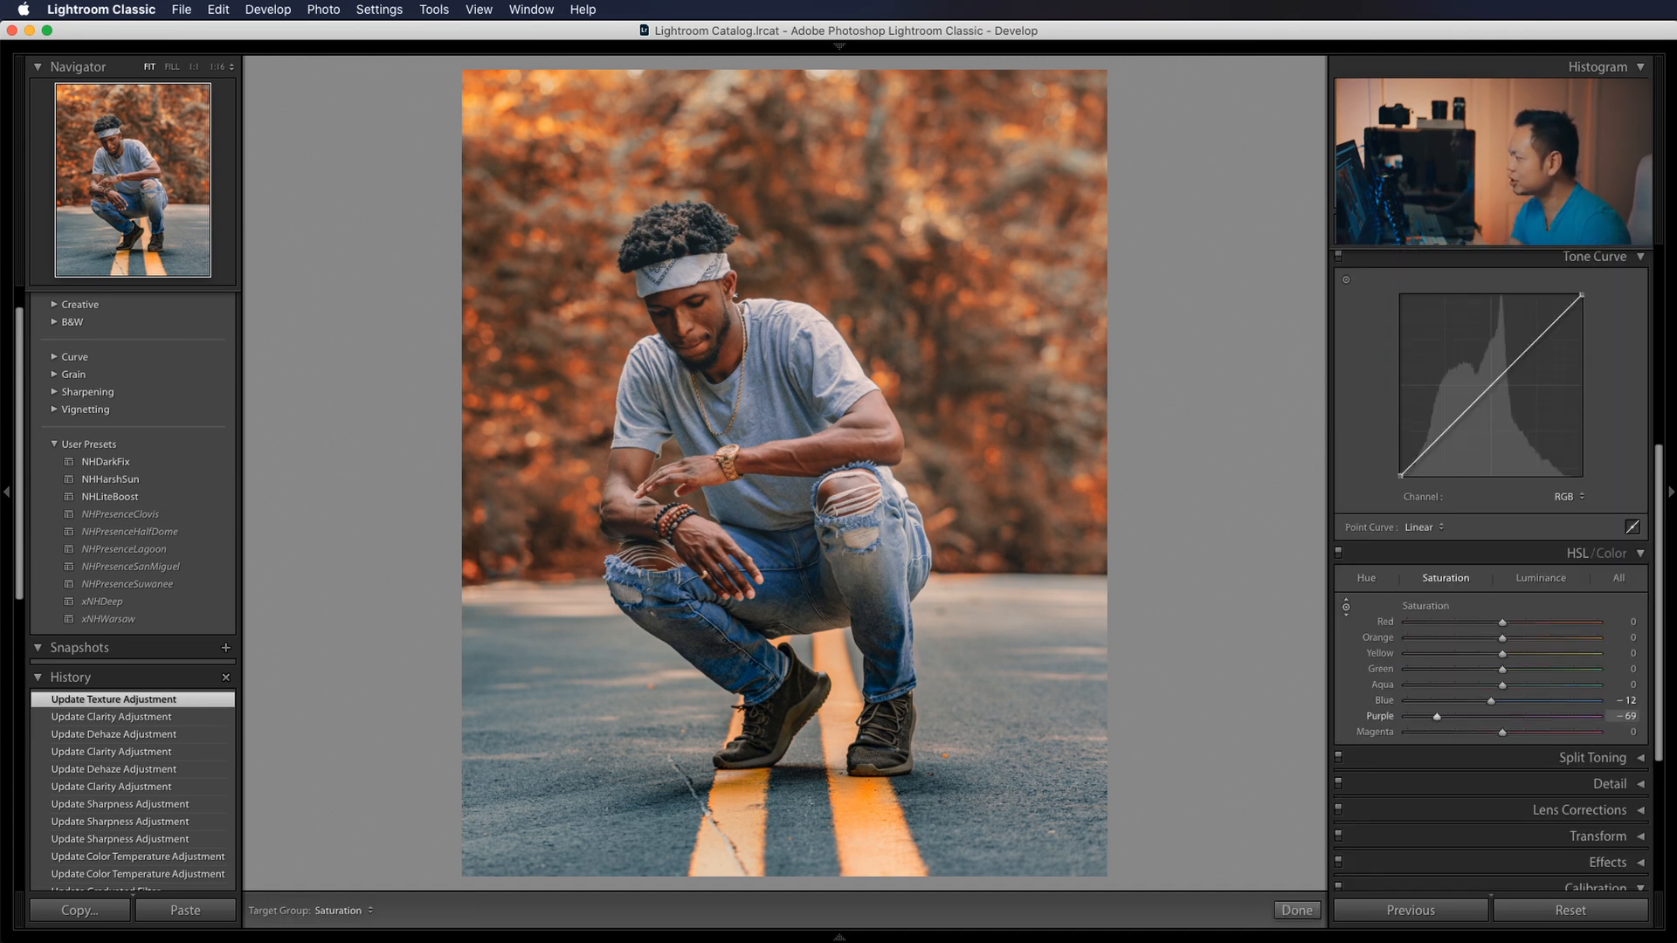
left_click_drag(914, 702, 915, 689)
Compare the photo with the HSL adjustments off and on, and set blue saturation to -6.
left_click(1336, 552)
left_click(1337, 552)
left_click(1338, 554)
left_click(1338, 554)
mouse_move(1492, 702)
left_mouse_down()
mouse_move(1439, 702)
mouse_move(1496, 702)
left_mouse_up()
Sharpen the photo with an amount of 122 and masking of 86.
left_click(1635, 784)
left_click_drag(1656, 529, 1656, 666)
left_click(1408, 635)
left_click_drag(1408, 635, 1553, 635)
left_click_drag(1407, 682, 1561, 682)
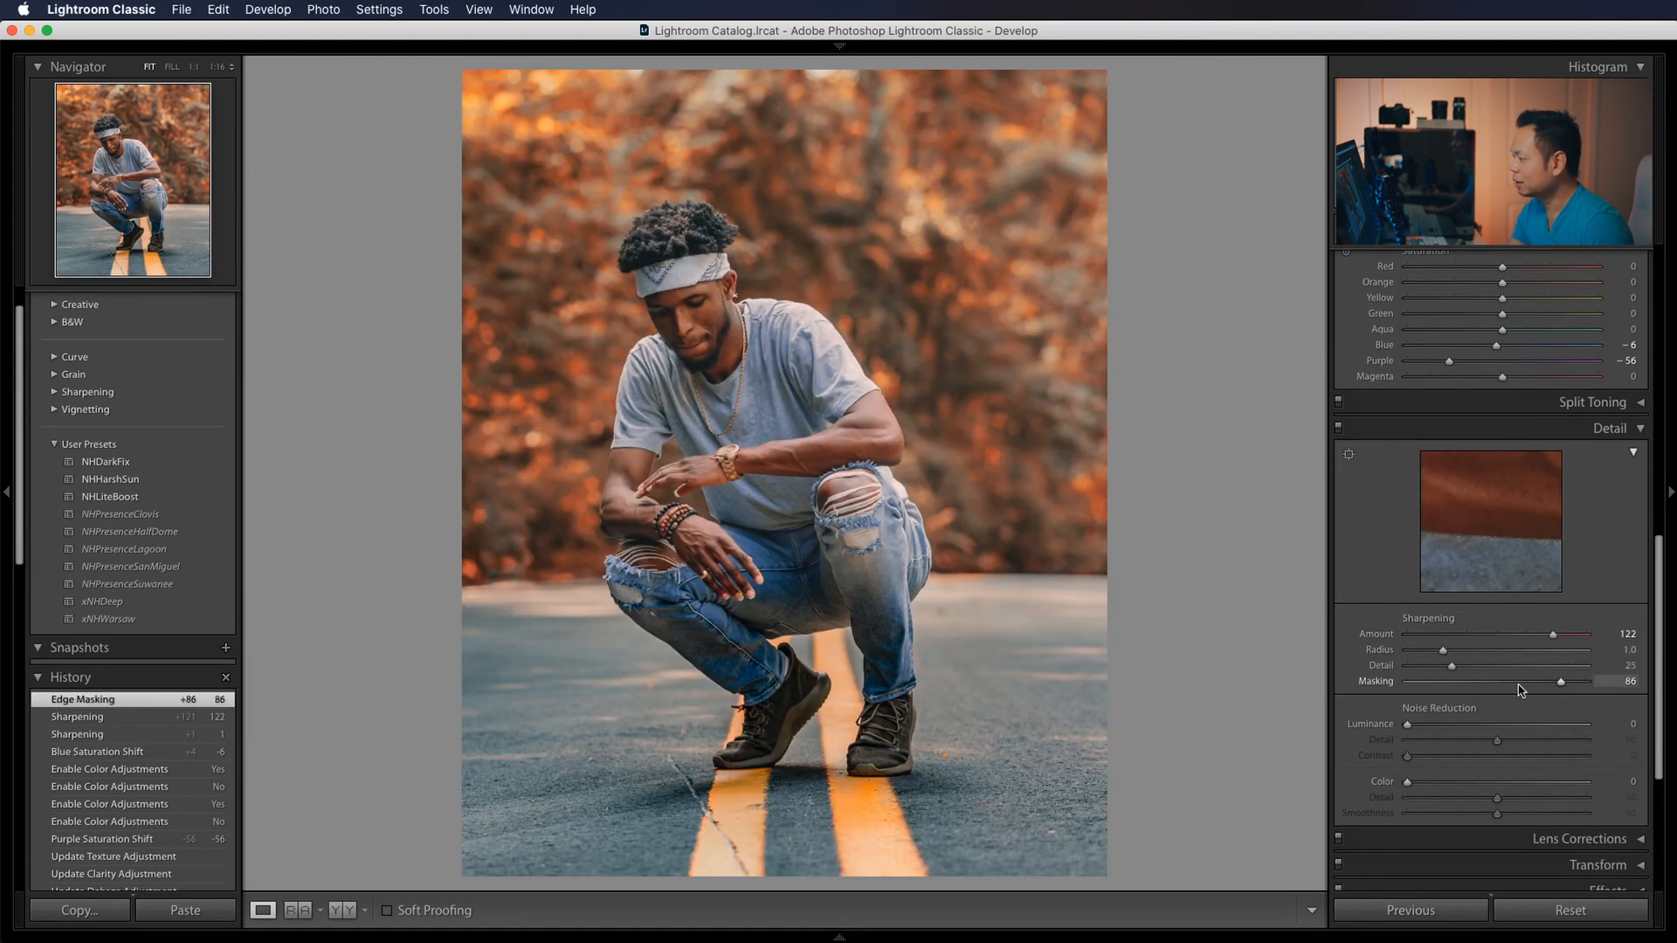